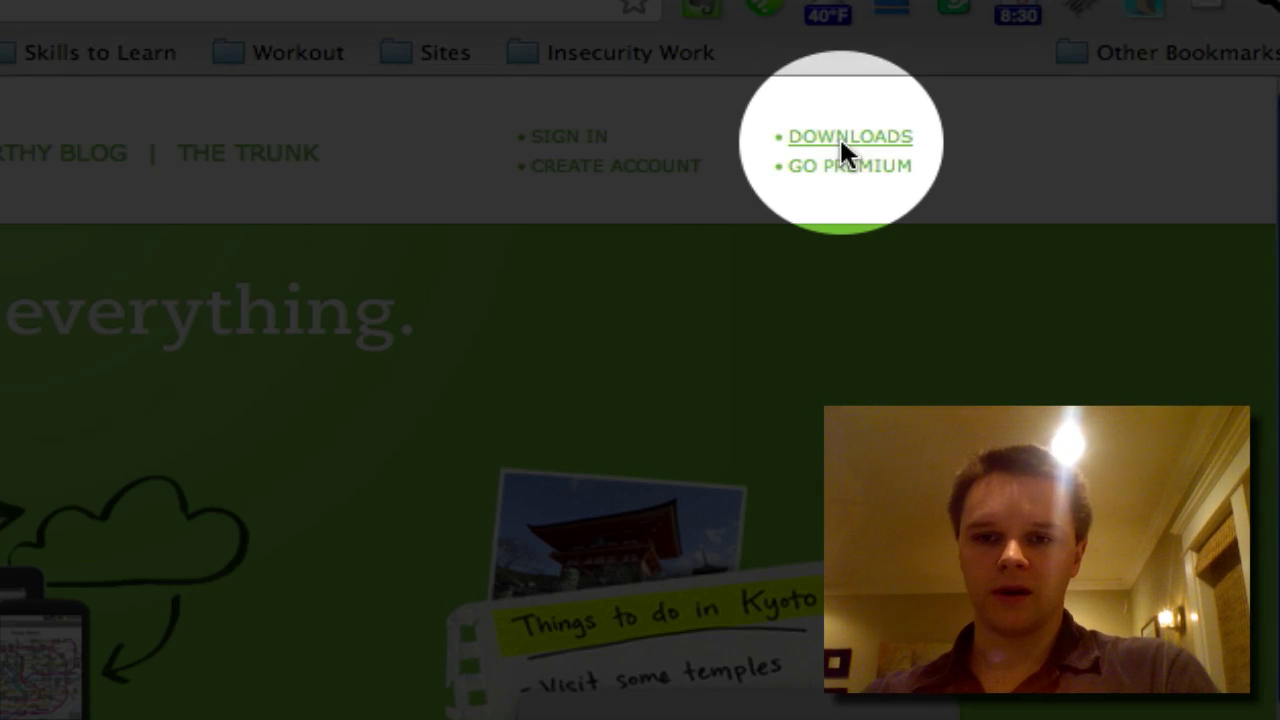
Step: Go to Evernote's Downloads page and open the Web Clipper page under For computers
left_click(839, 136)
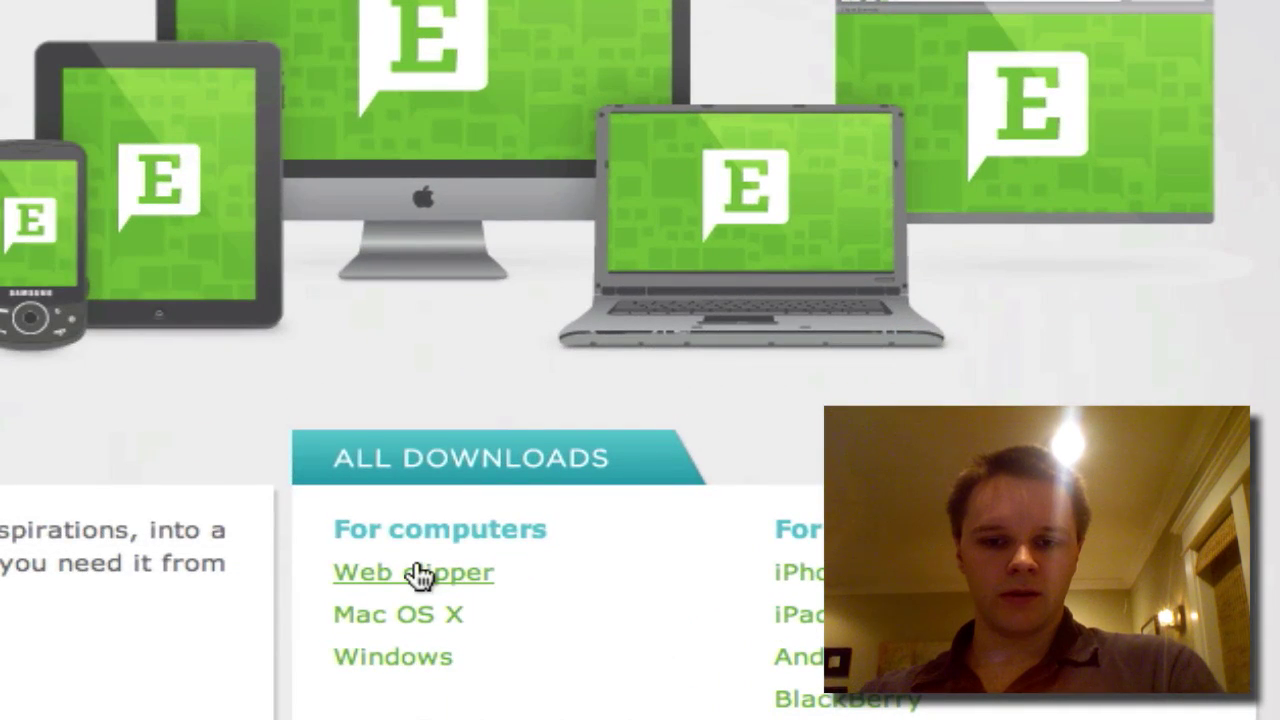
left_click(420, 575)
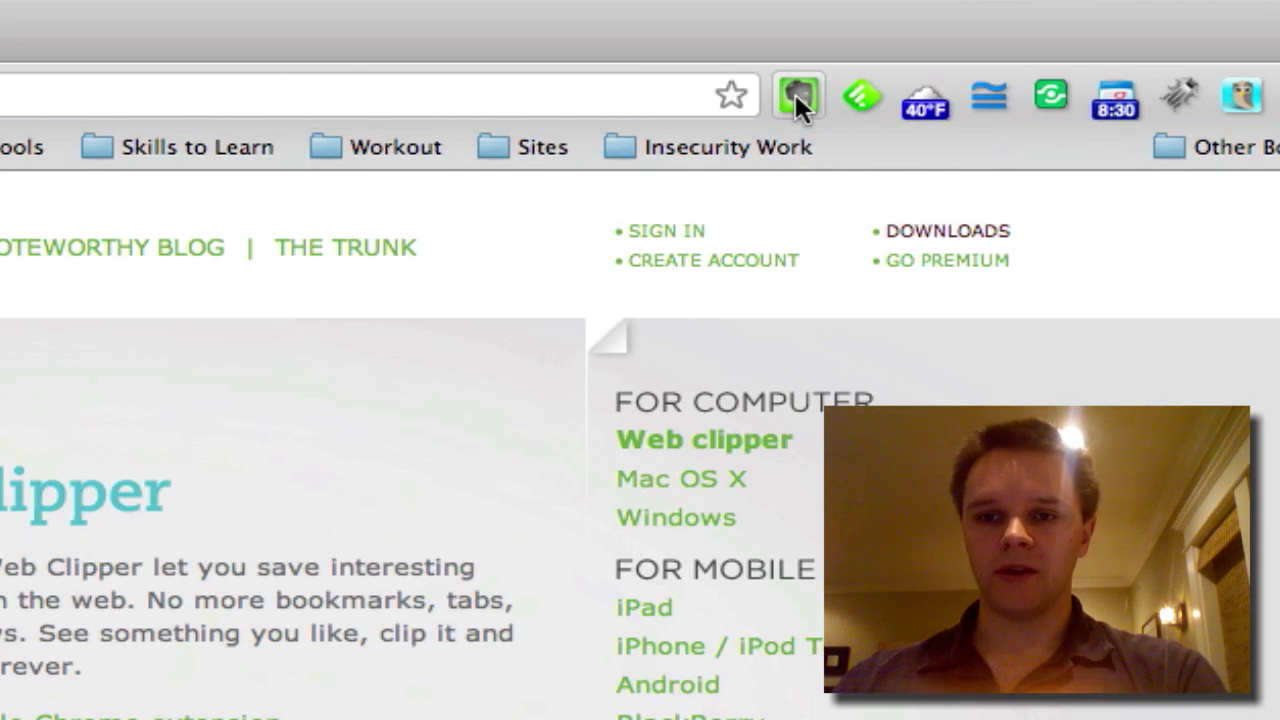
Step: Open Shareaholic's Options page listing the enabled sharing services, including Evernote
left_click(1048, 86)
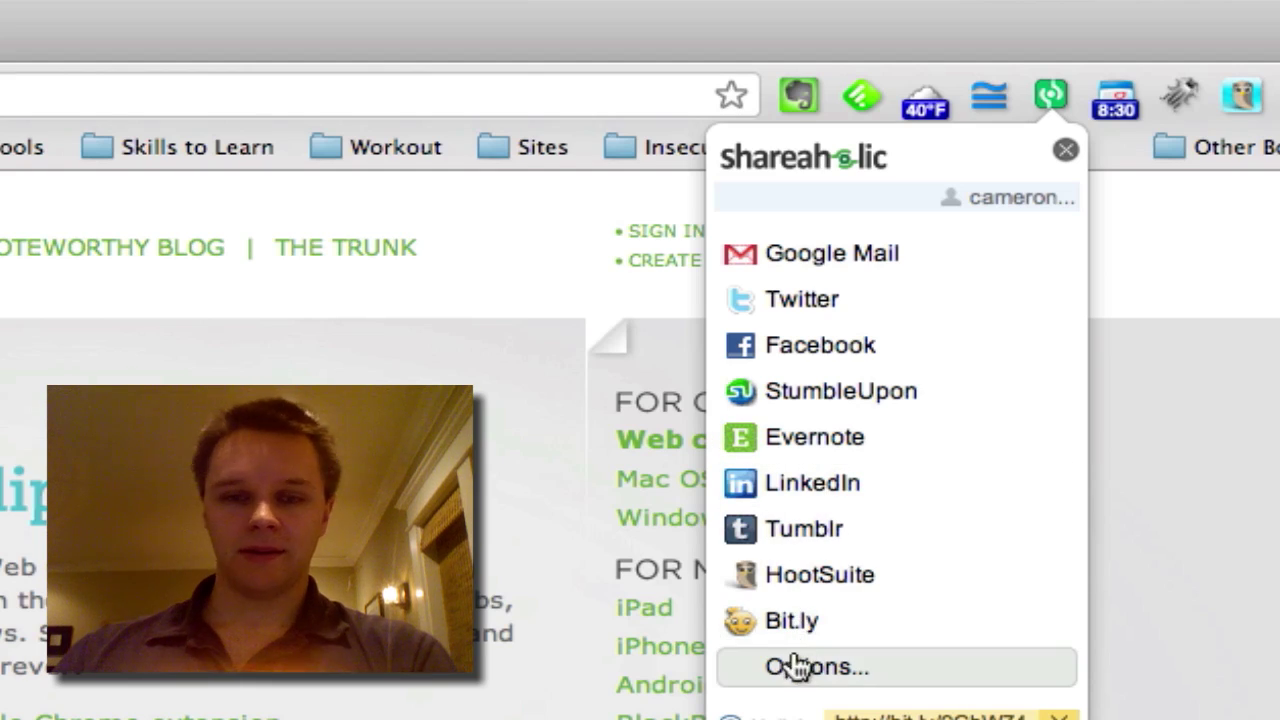
left_click(795, 667)
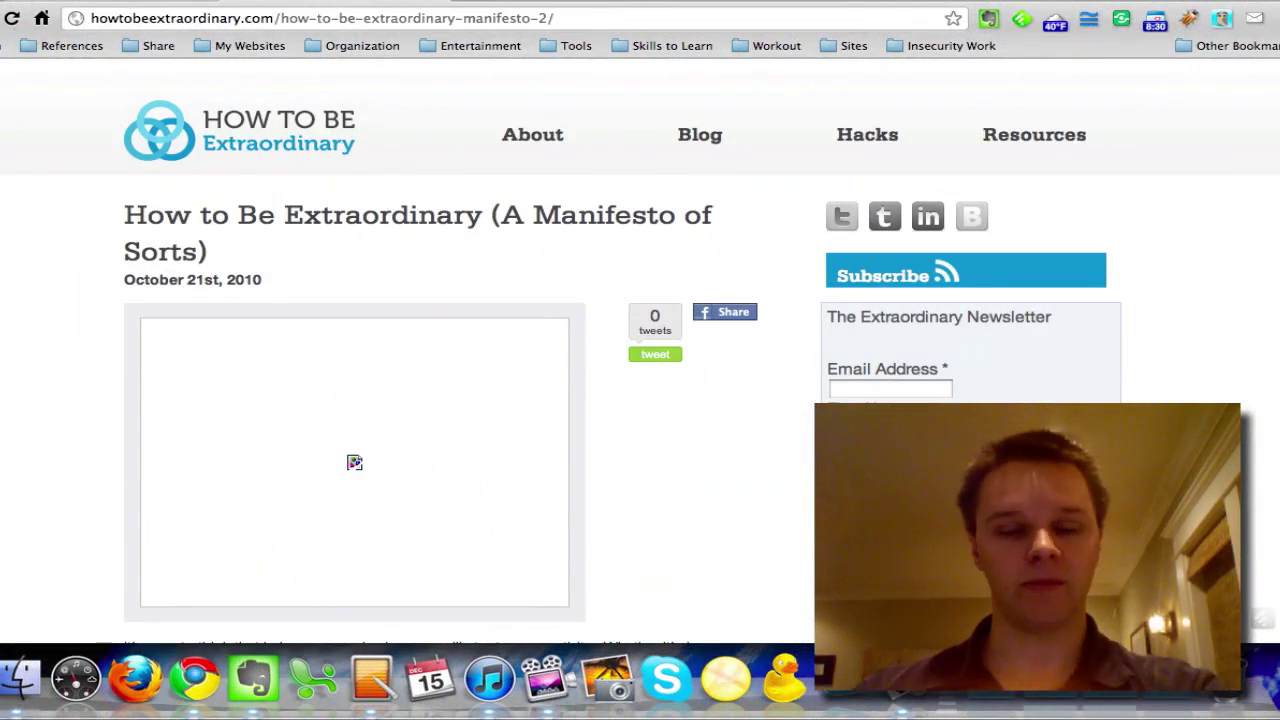
Step: Scroll to 'Why Personal Organization is The Key' and highlight its full 'Personal organization' paragraph
scroll(640, 400, "down", 2)
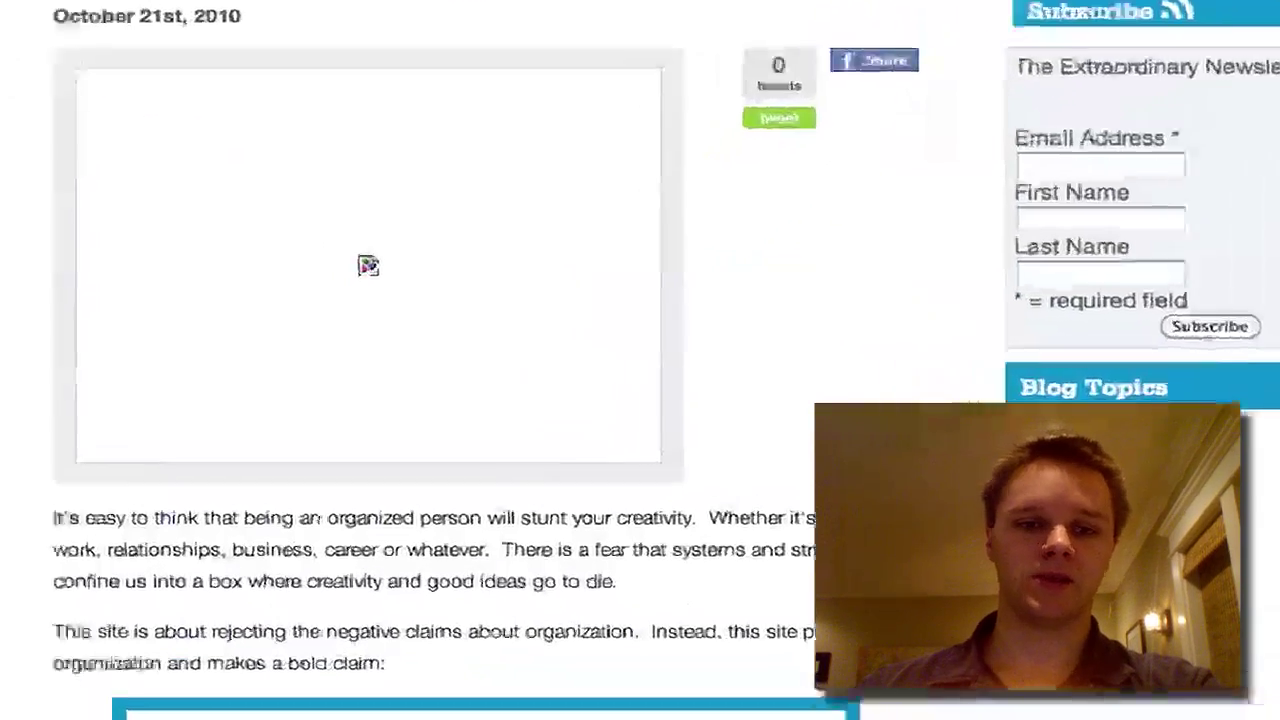
scroll(640, 400, "down", 6)
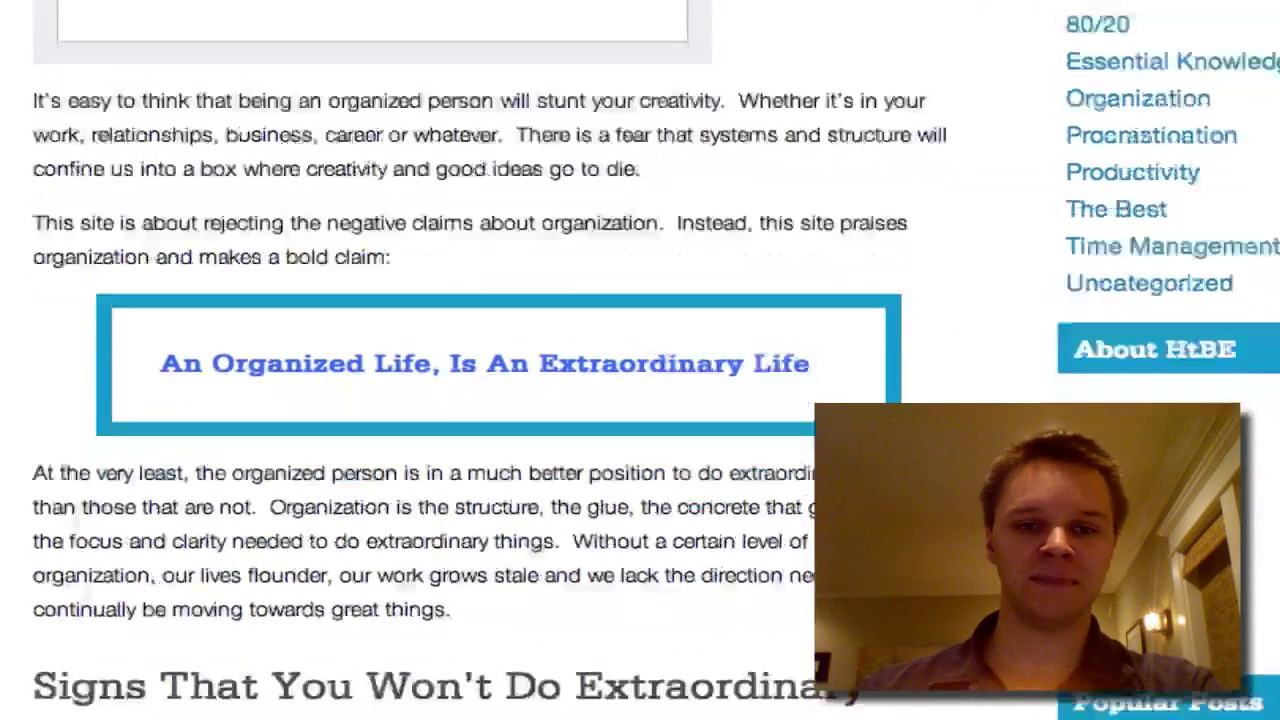
scroll(640, 400, "down", 11)
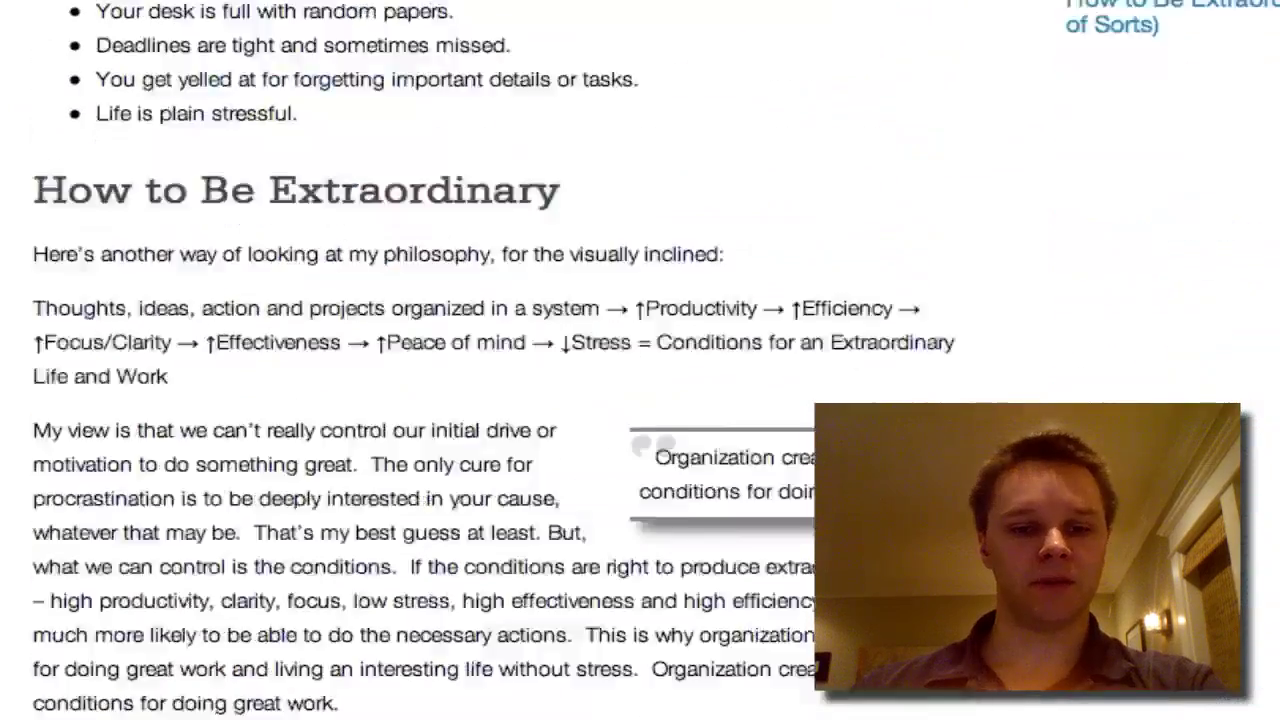
scroll(640, 400, "down", 4)
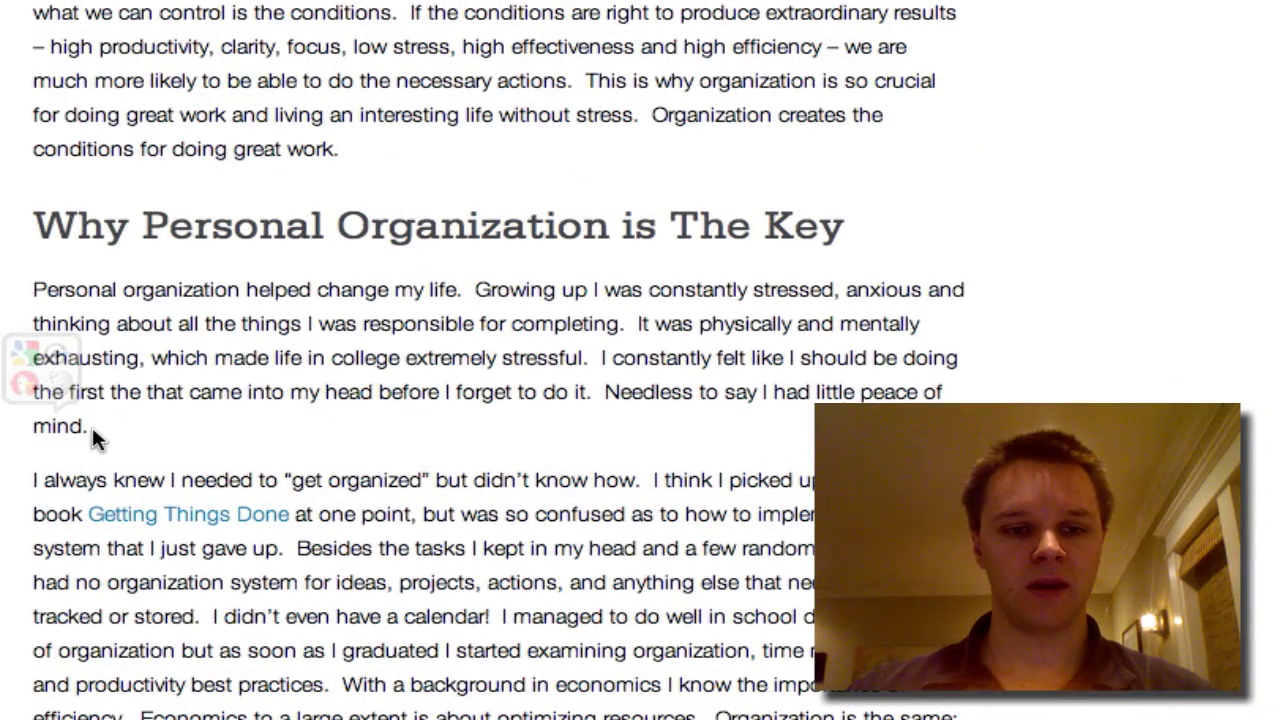
key("super+a")
left_click_drag(35, 357, 92, 424)
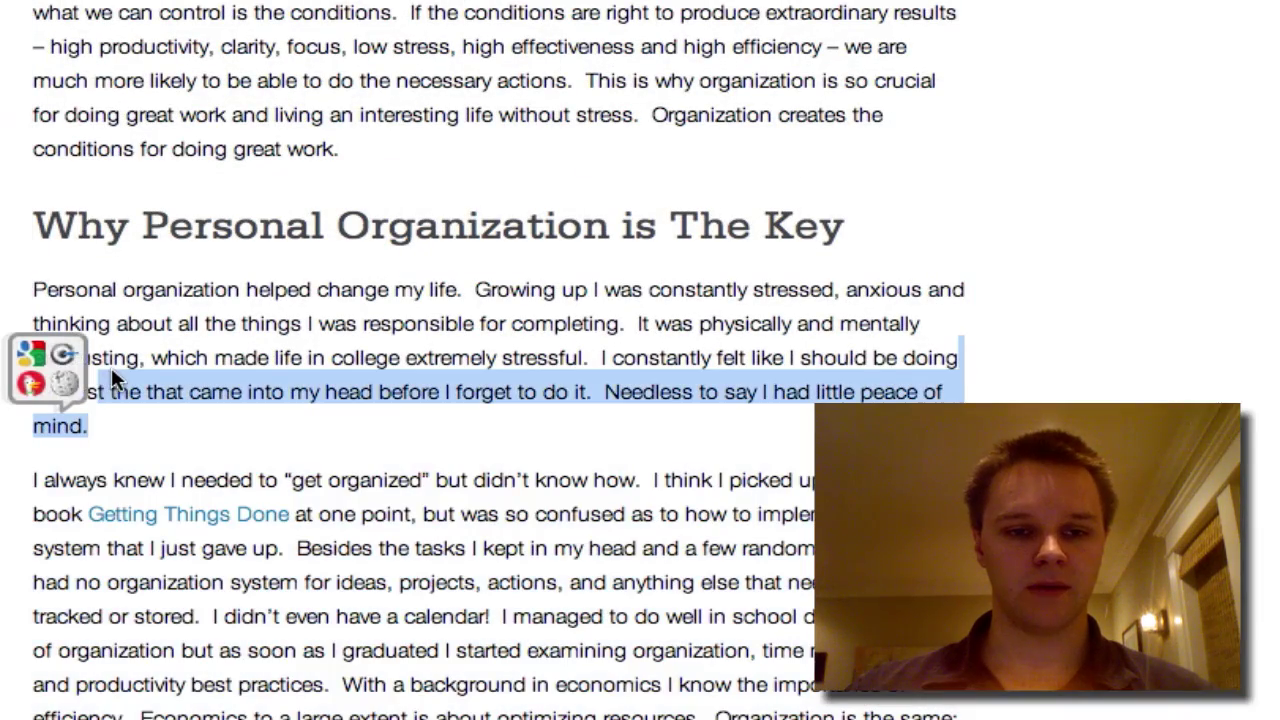
left_click(94, 432)
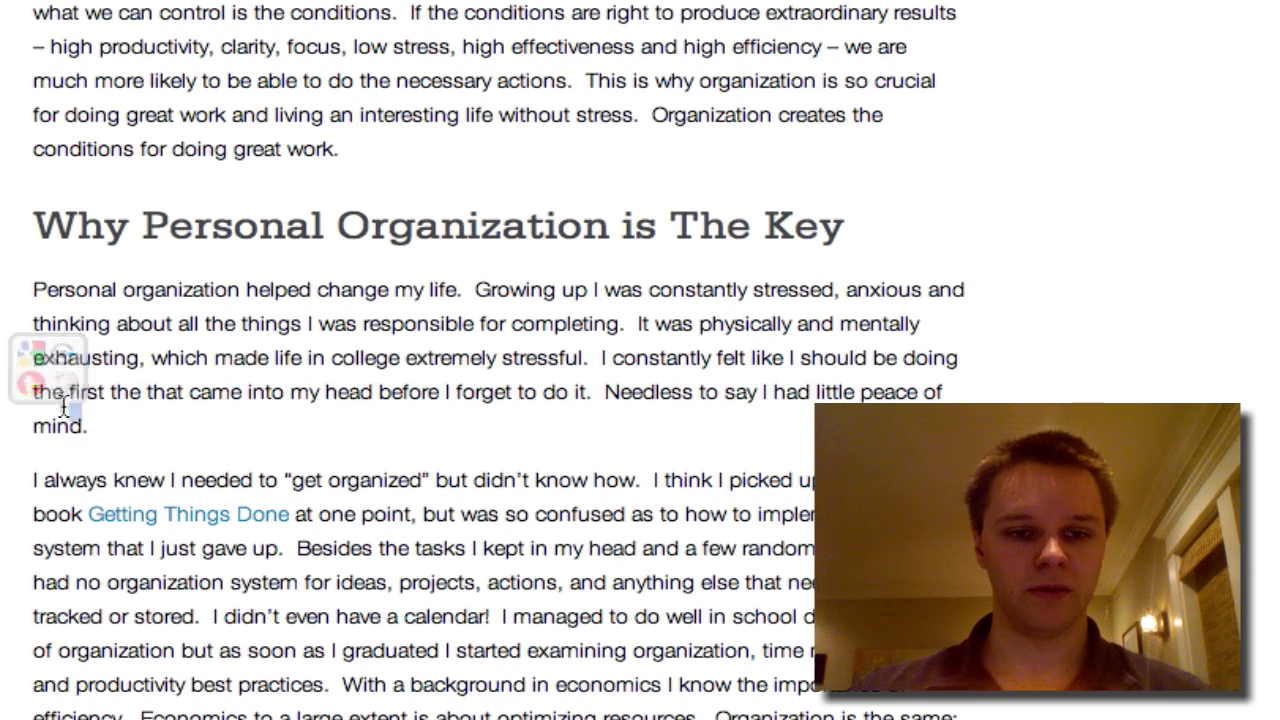
left_click_drag(87, 425, 38, 302)
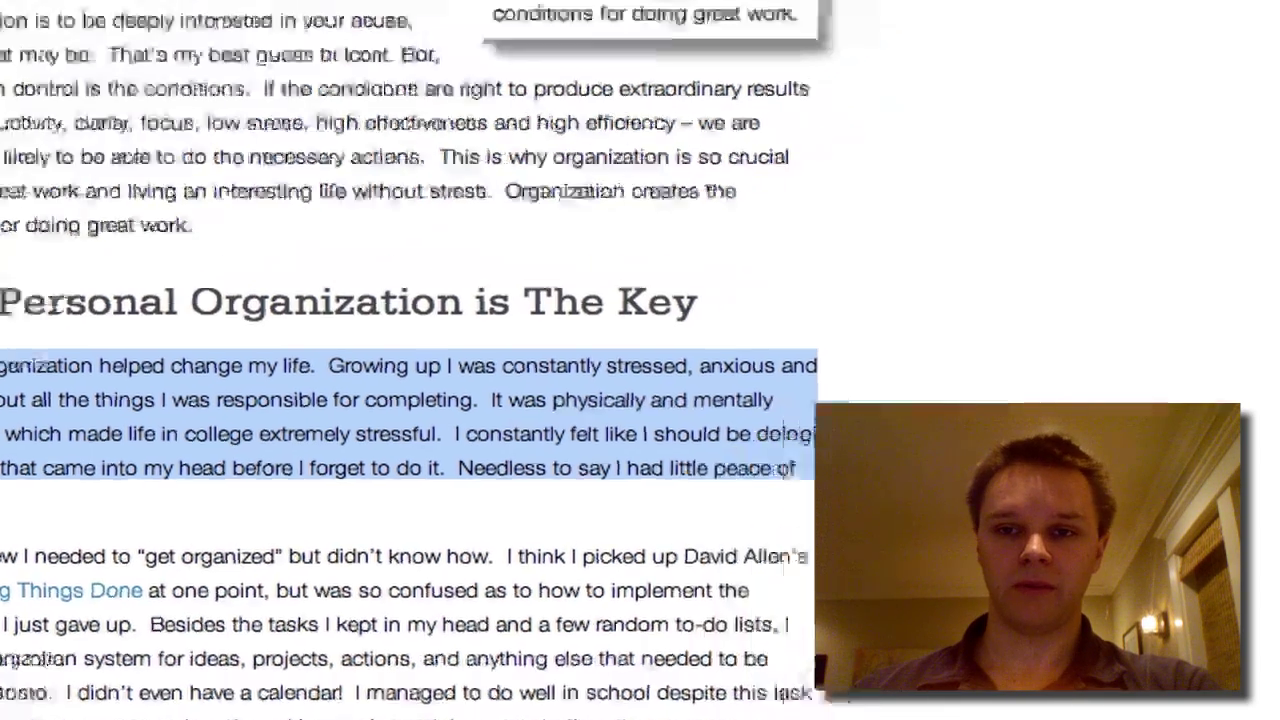
Step: Clip the highlighted 'Personal organization' paragraph using the Evernote Web Clipper toolbar button
left_click(911, 52)
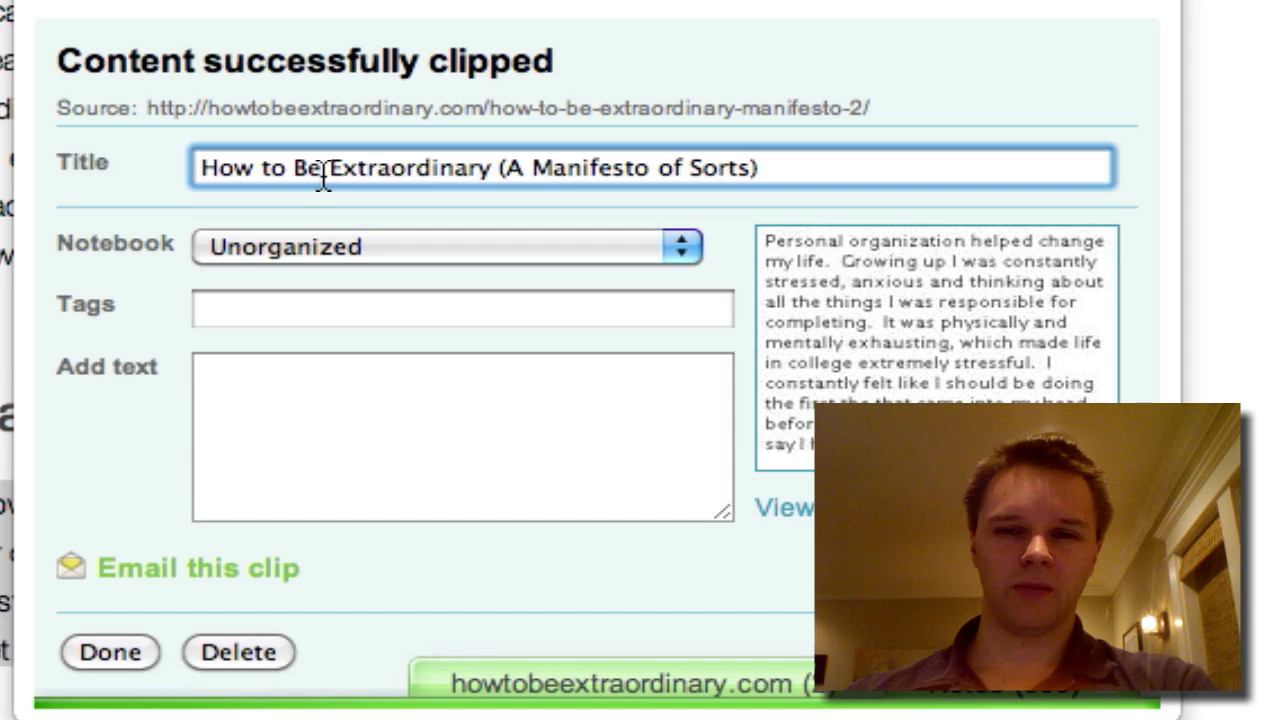
Step: Keep the clip in the Unorganized notebook and leave its Tags field empty
left_click(343, 248)
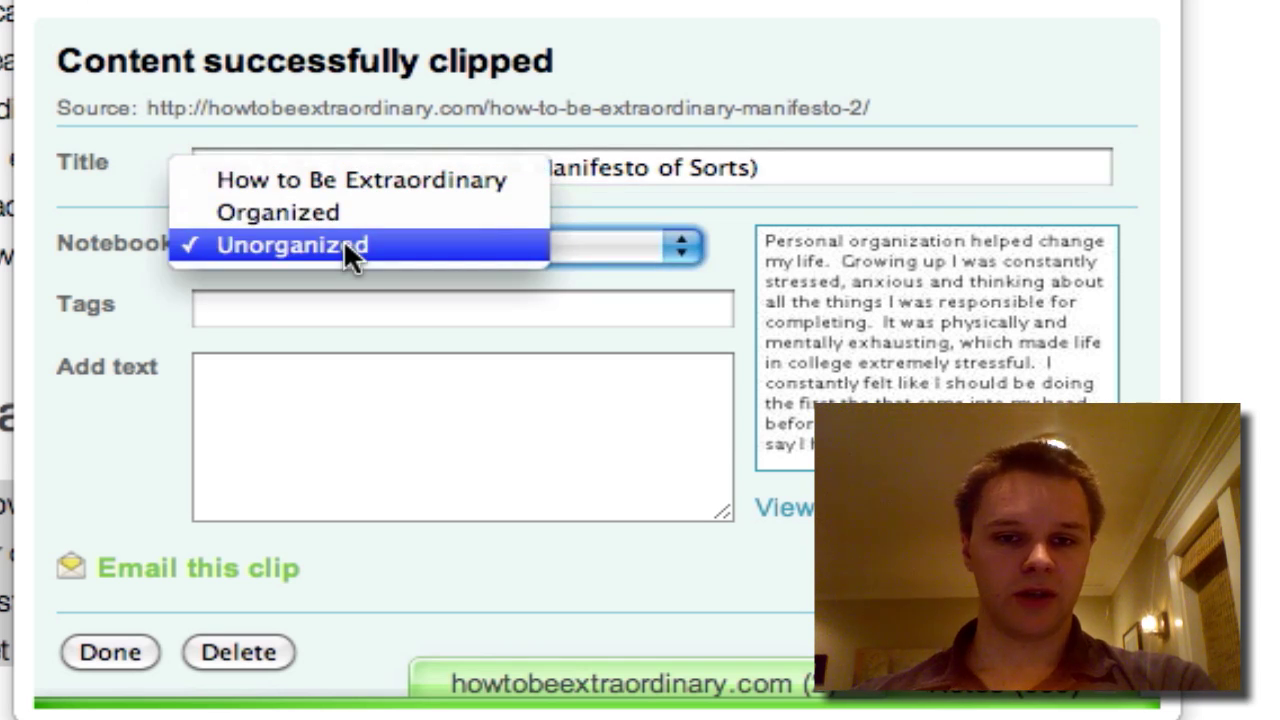
left_click(291, 297)
left_click(291, 297)
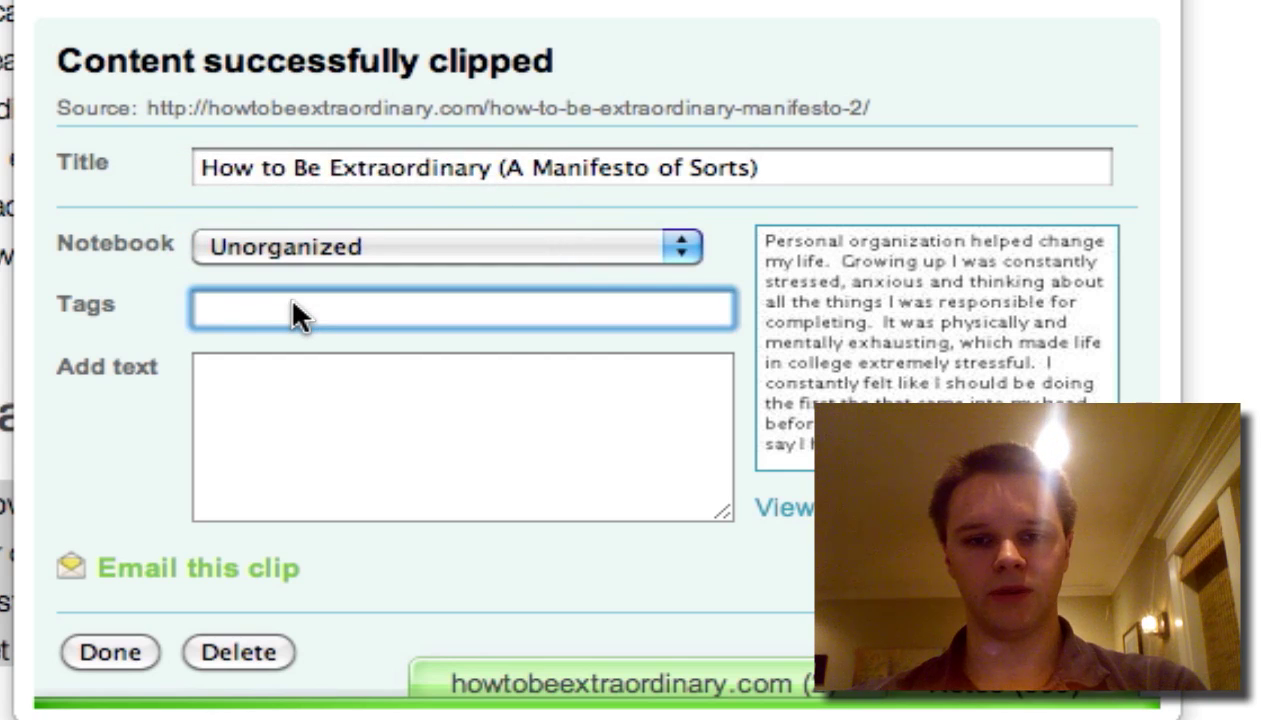
type("refer")
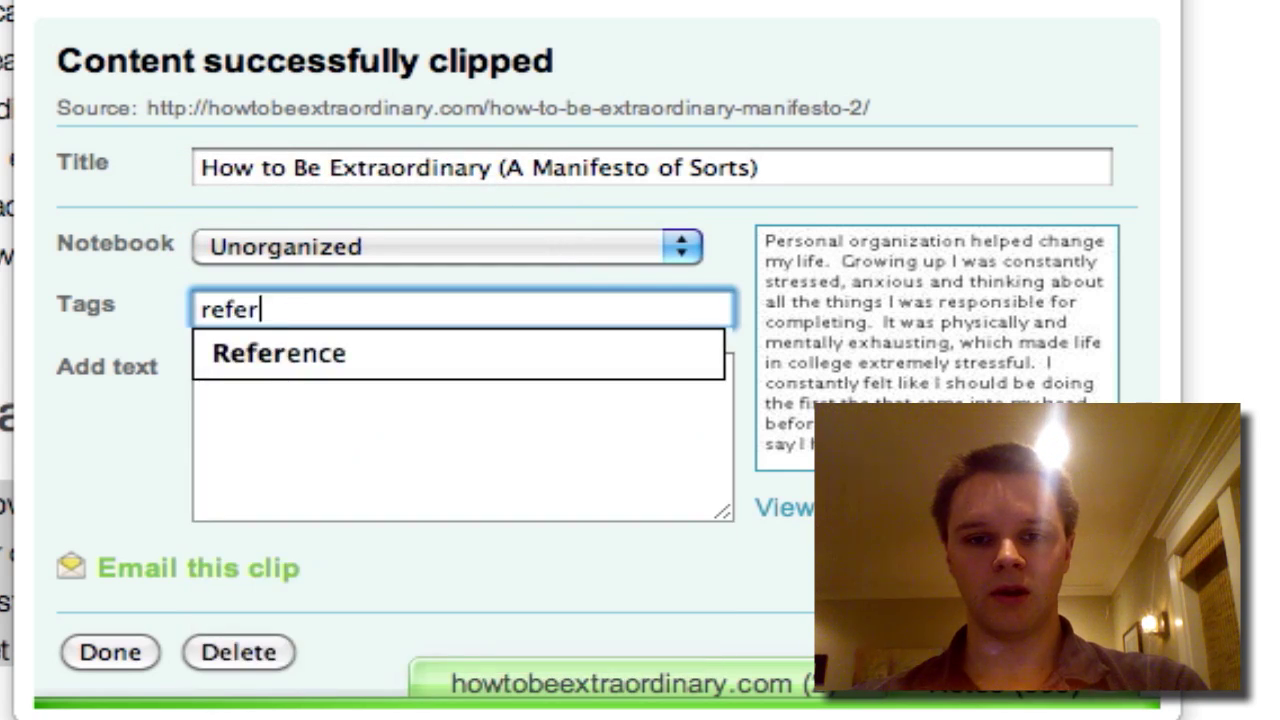
key("BackSpace")
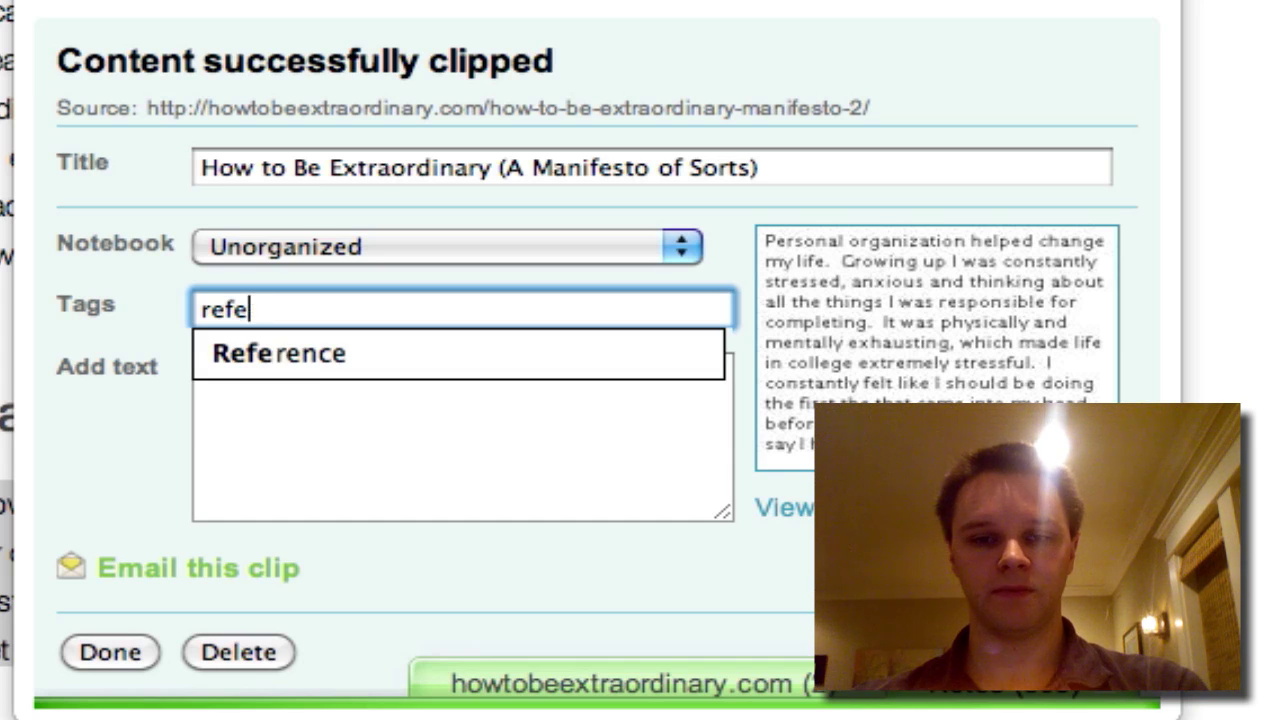
key("BackSpace")
key("BackSpace")
key("BackSpace")
key("BackSpace")
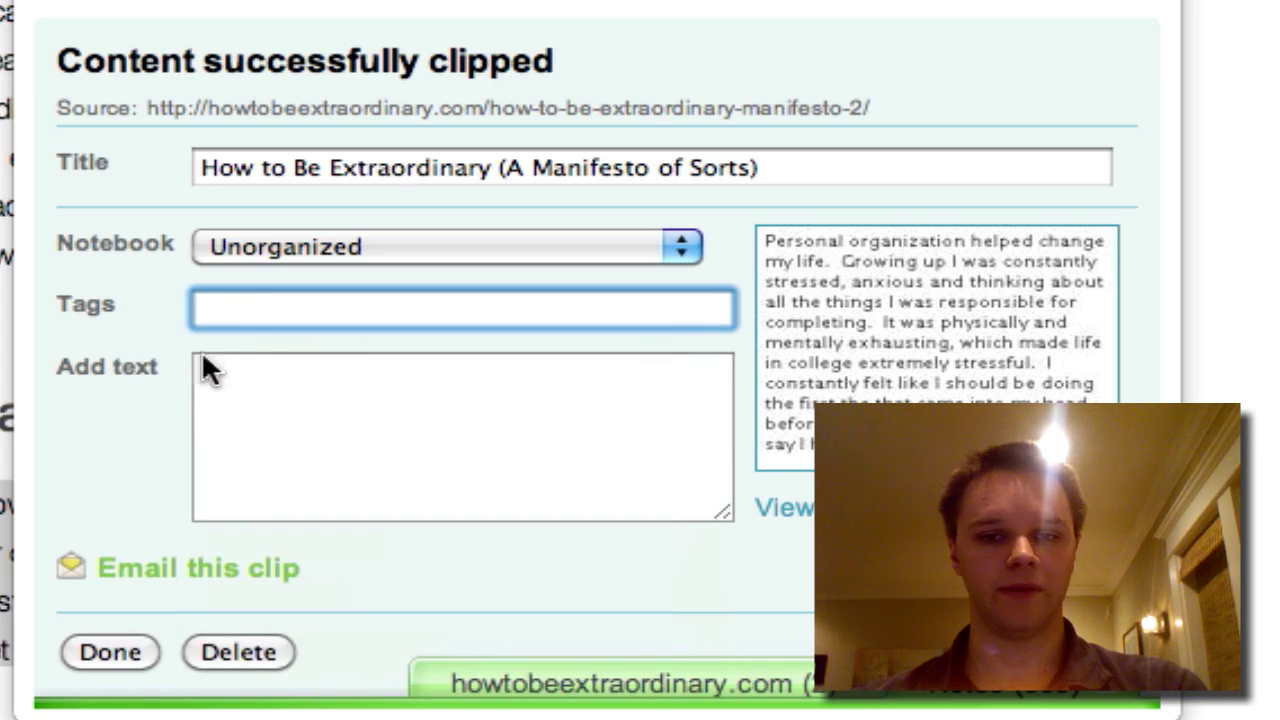
Step: Leave the note text empty, file the clip, and switch to Evernote for Mac
left_click(326, 391)
type("ddd")
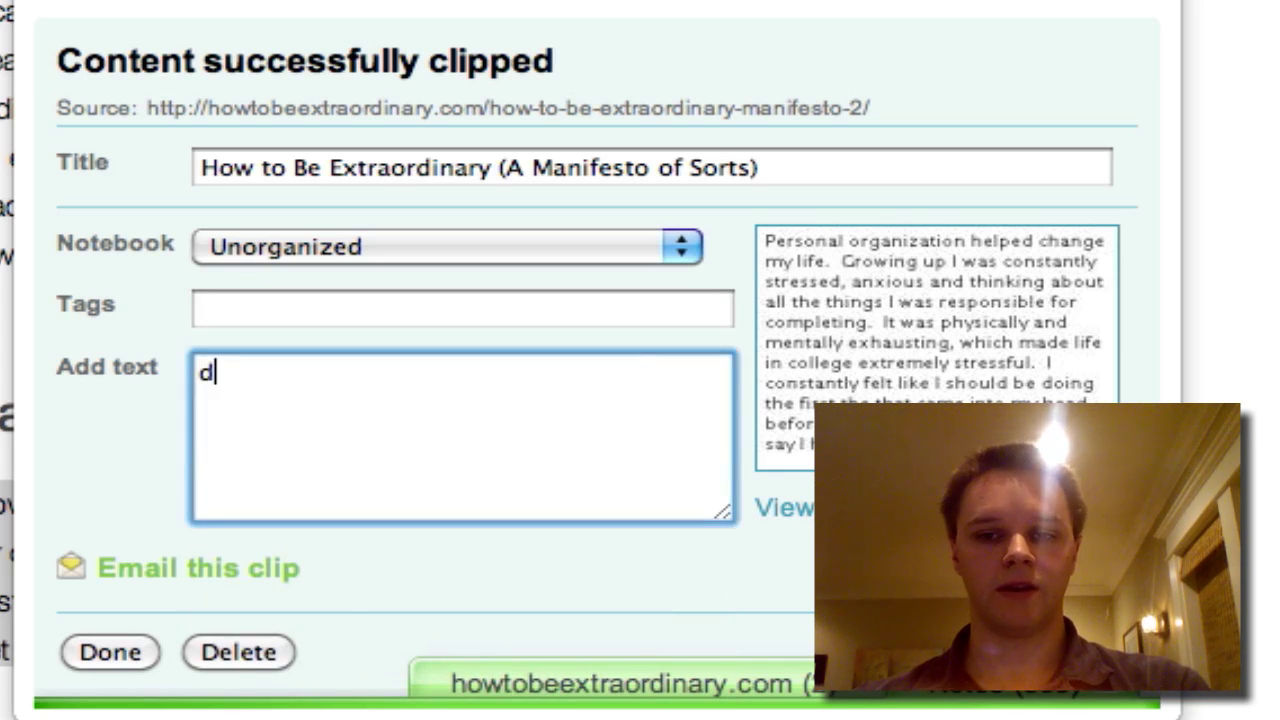
key("BackSpace")
key("BackSpace")
key("BackSpace")
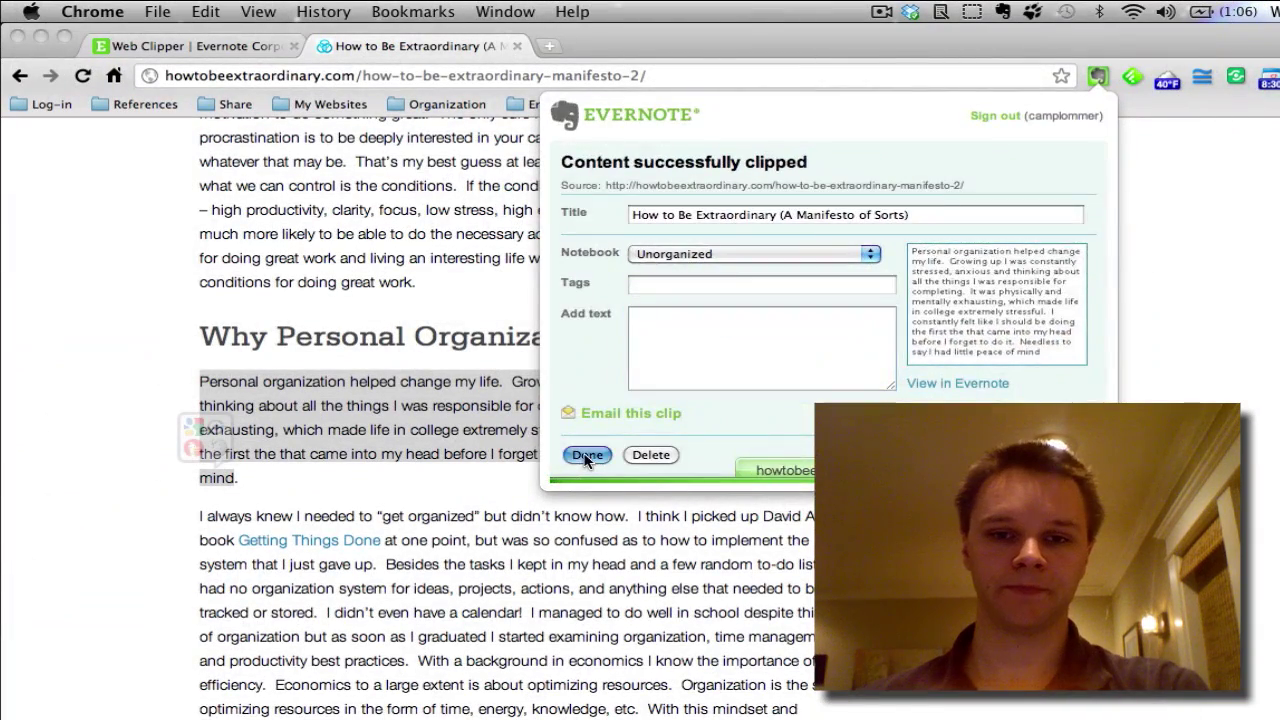
left_click(106, 655)
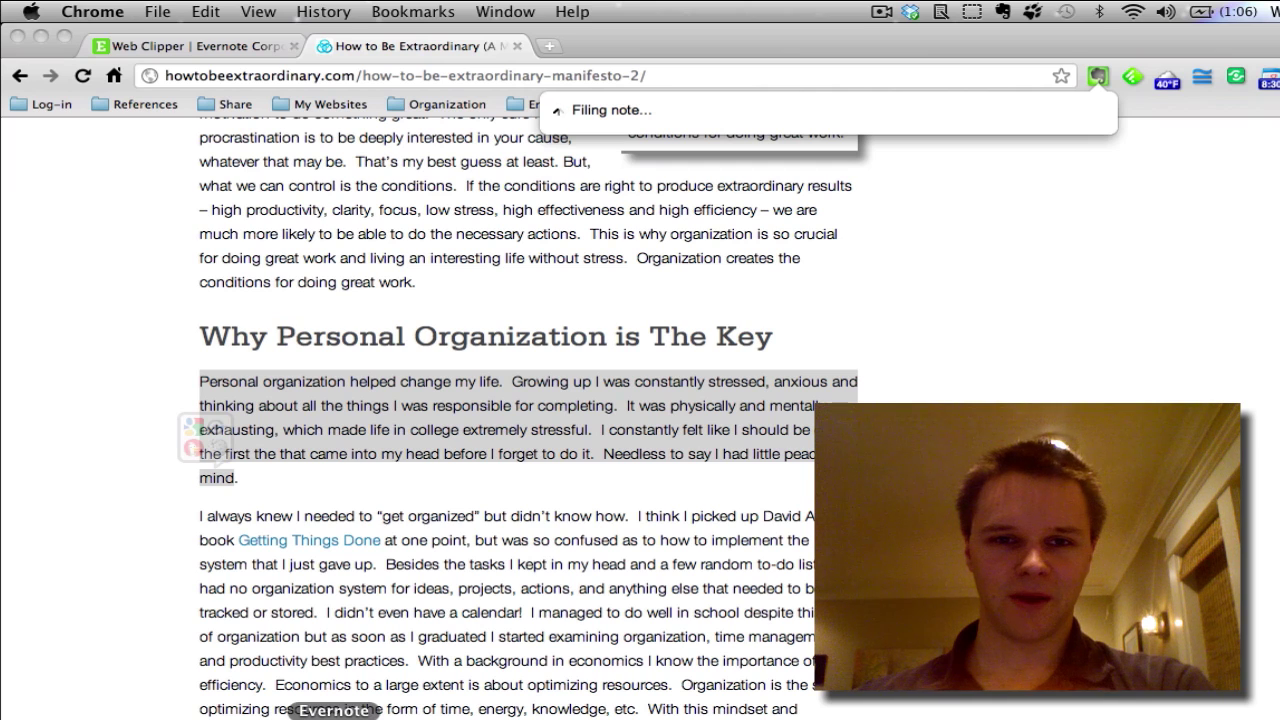
left_click(335, 716)
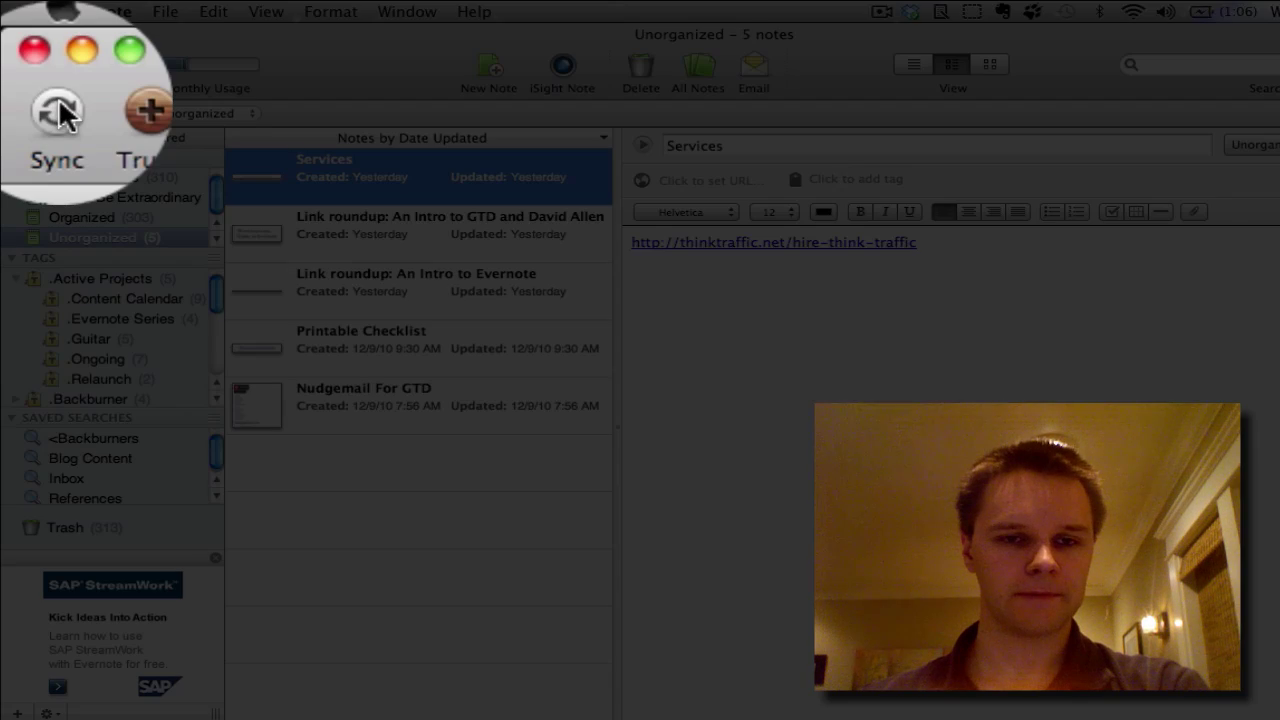
Step: Sync, open the 'How to Be Extraordinary (A Manifesto of Sorts)' note, and follow its source URL
left_click(30, 66)
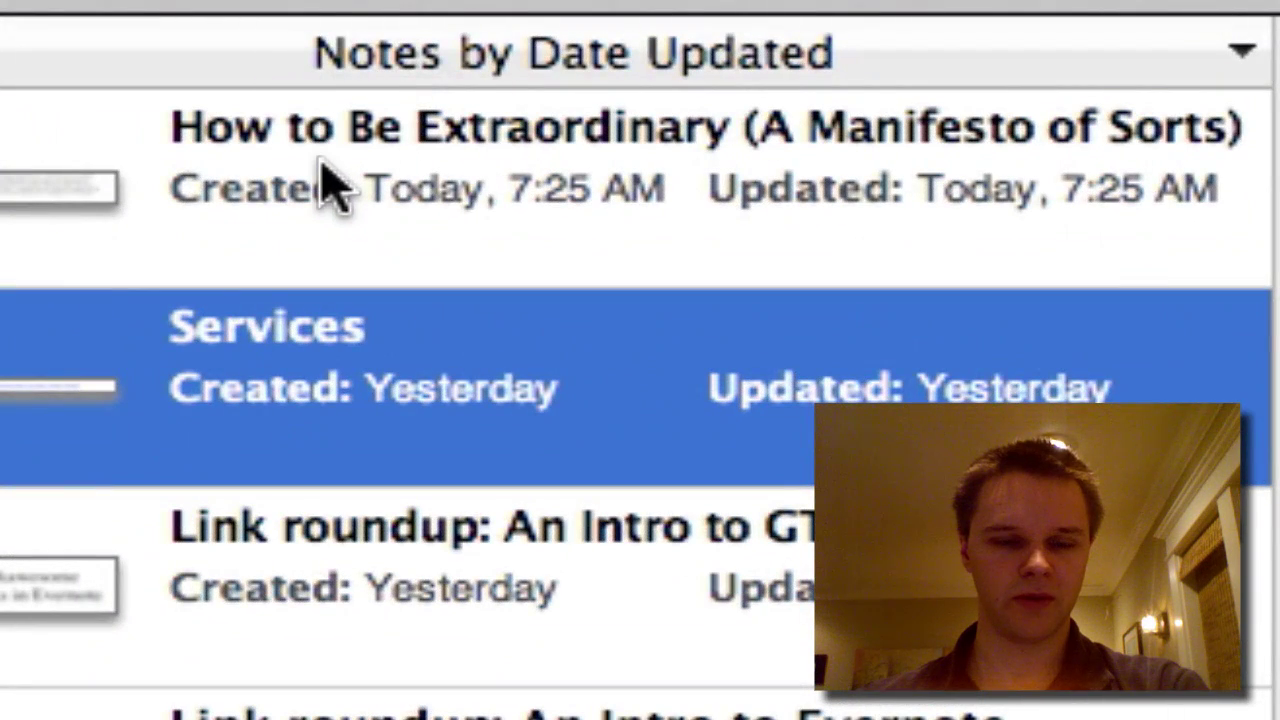
left_click(330, 187)
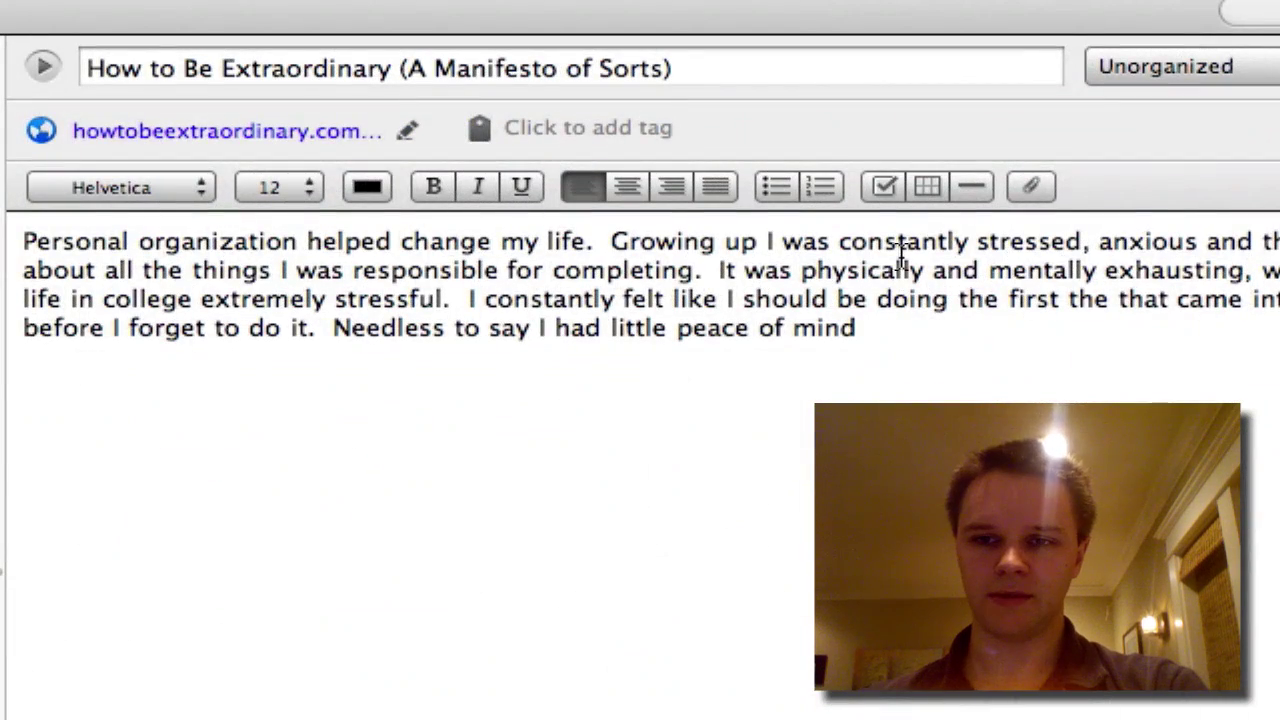
triple_click(901, 255)
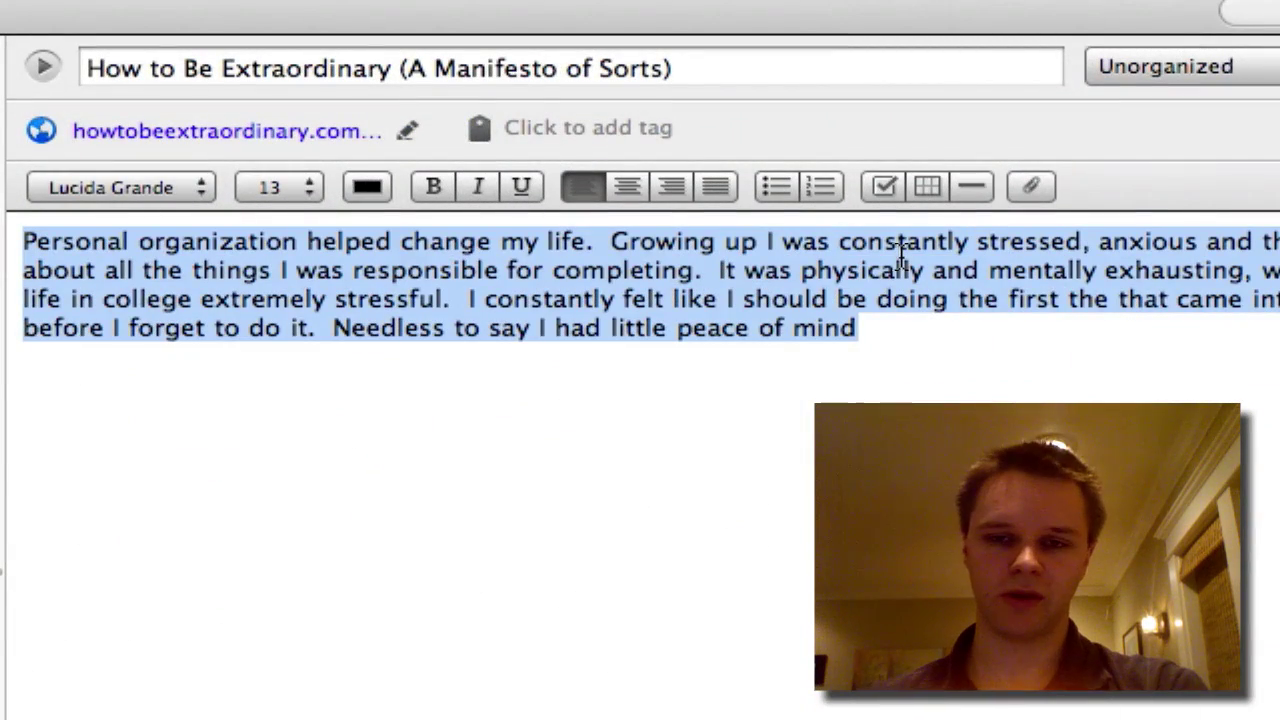
left_click(807, 458)
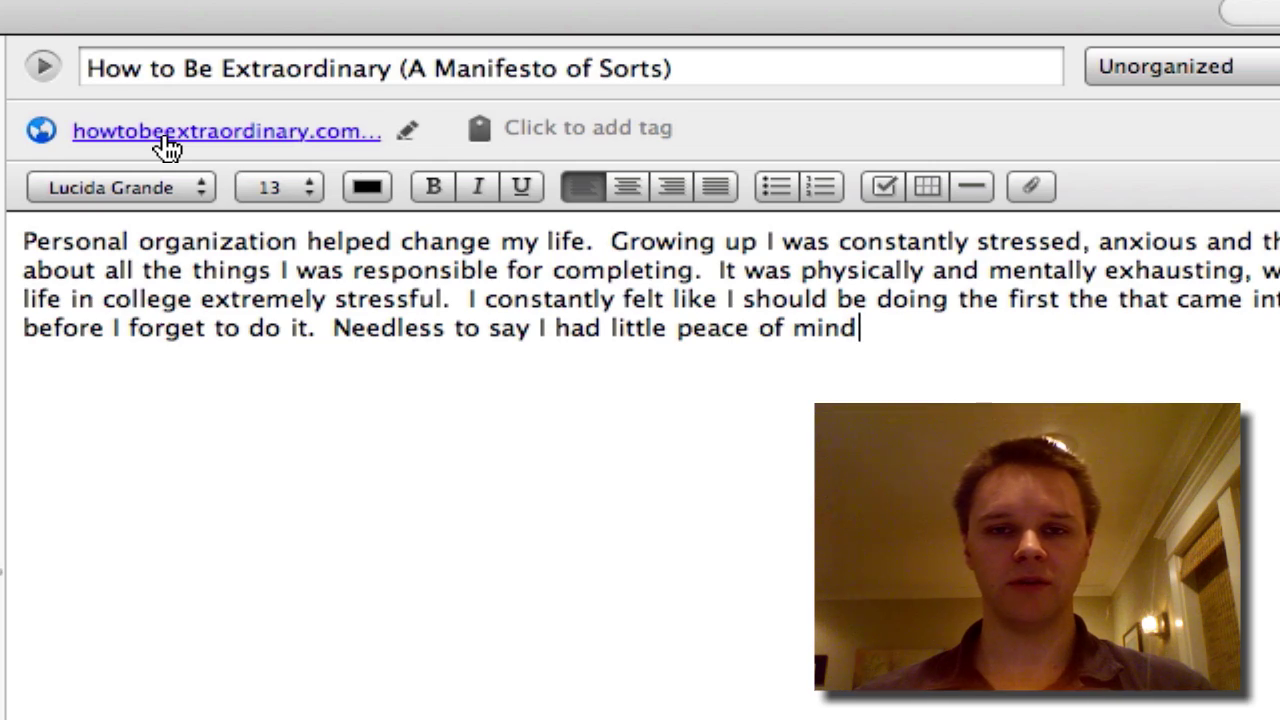
left_click(162, 140)
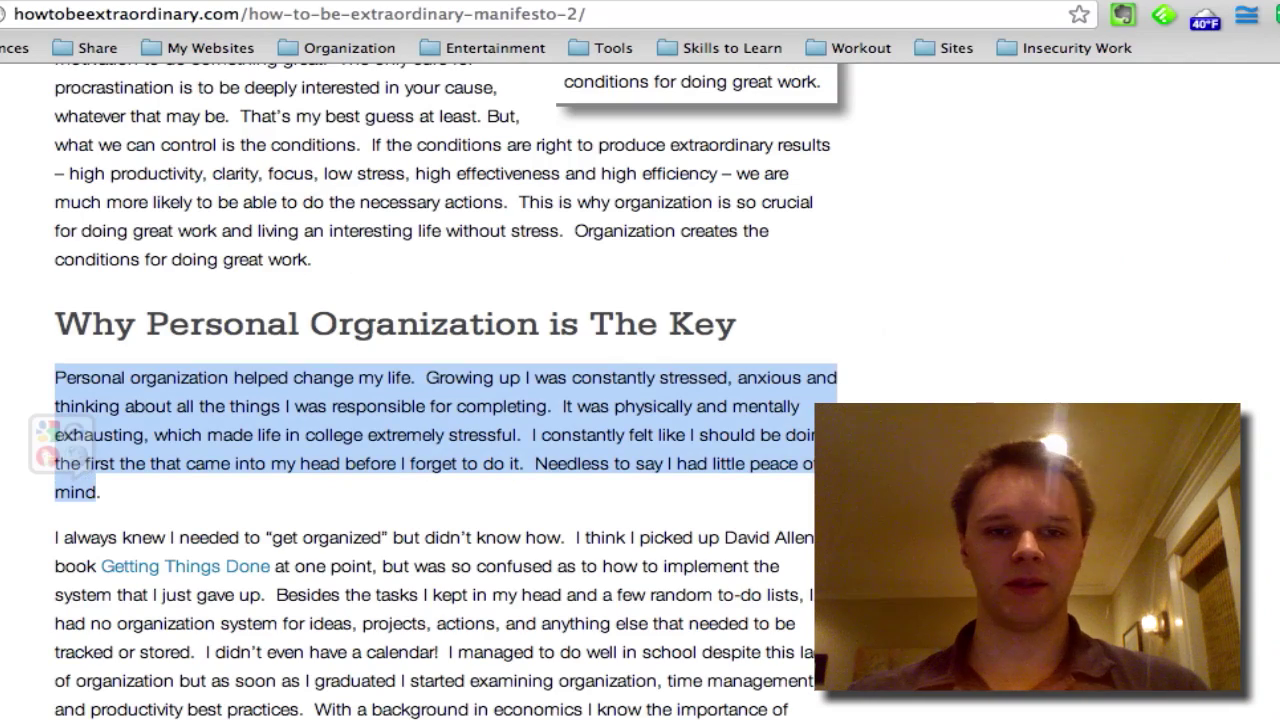
Step: Deselect the paragraph, scroll through the manifesto post, and launch the Web Clipper's Quicknote form
left_click(116, 198)
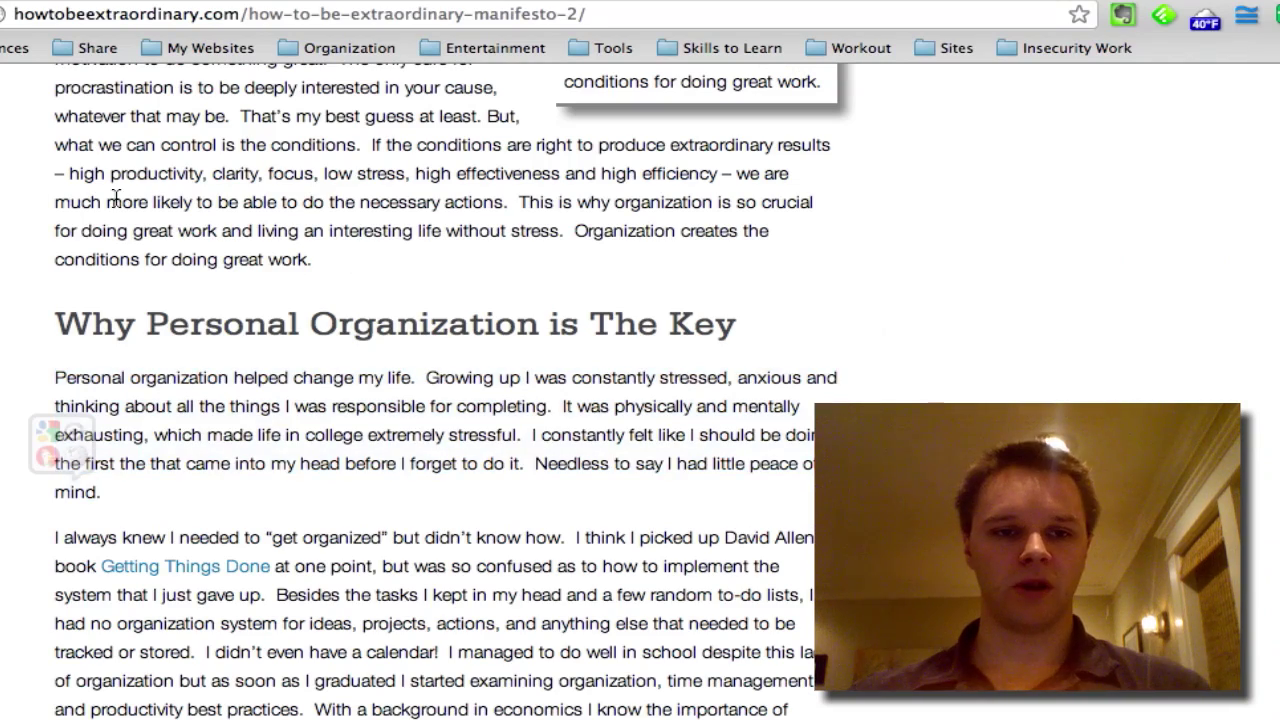
scroll(116, 198, "down", 1)
scroll(116, 198, "down", 15)
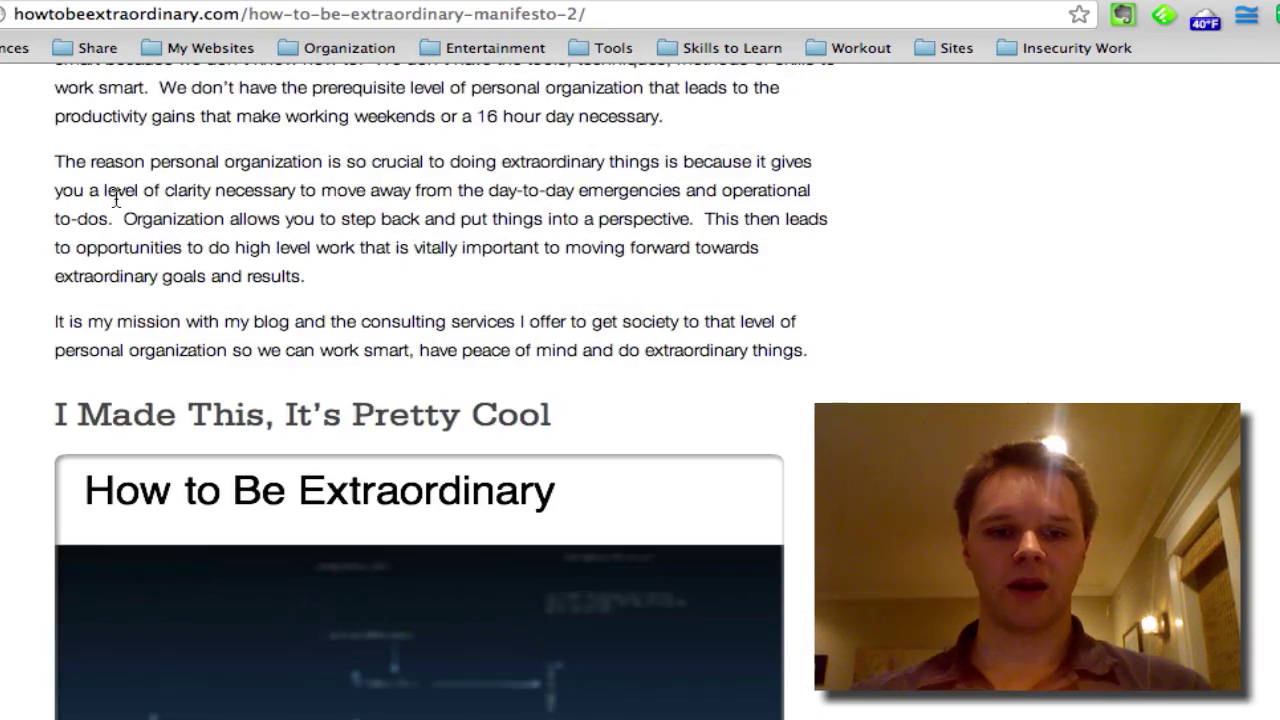
scroll(116, 198, "down", 8)
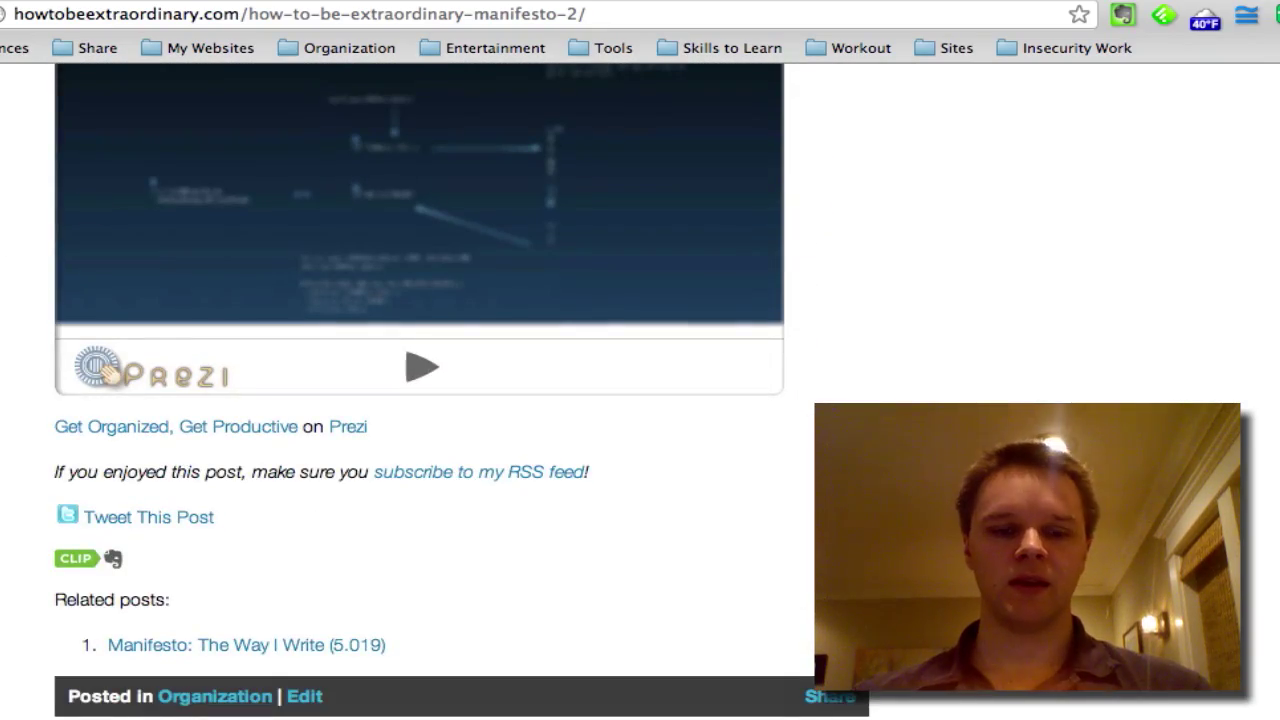
scroll(108, 372, "up", 20)
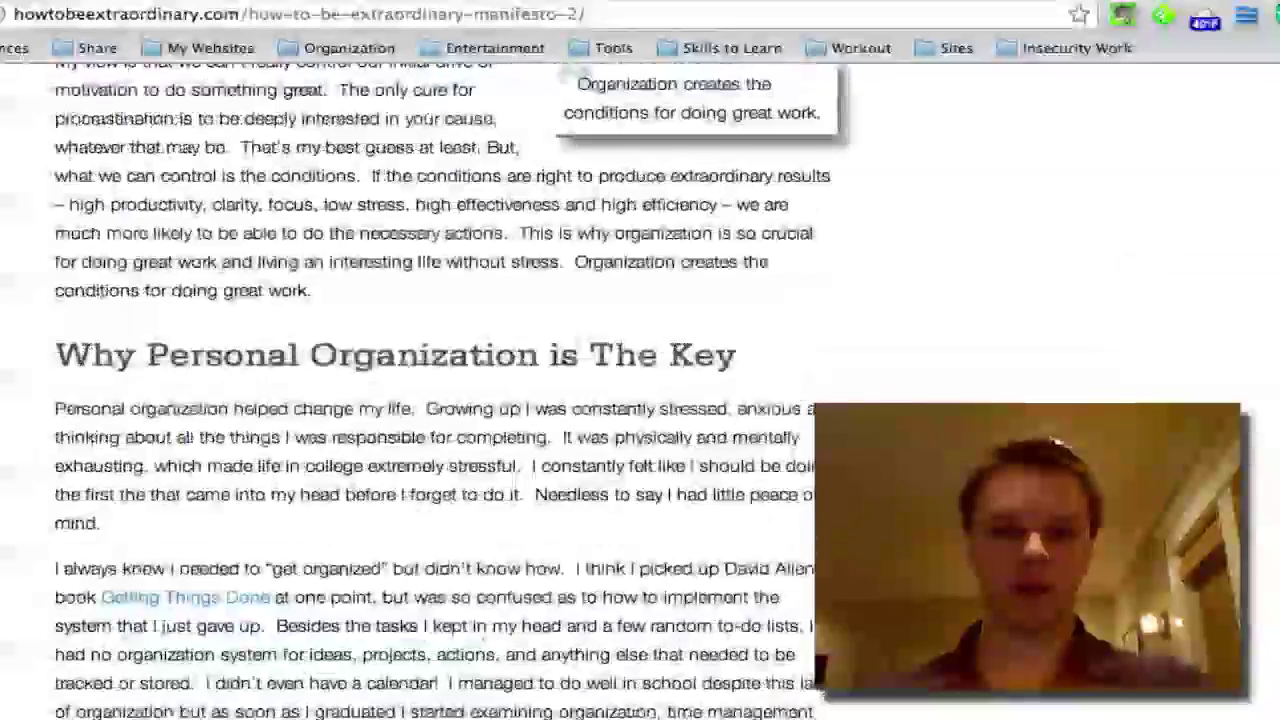
scroll(440, 360, "down", 6)
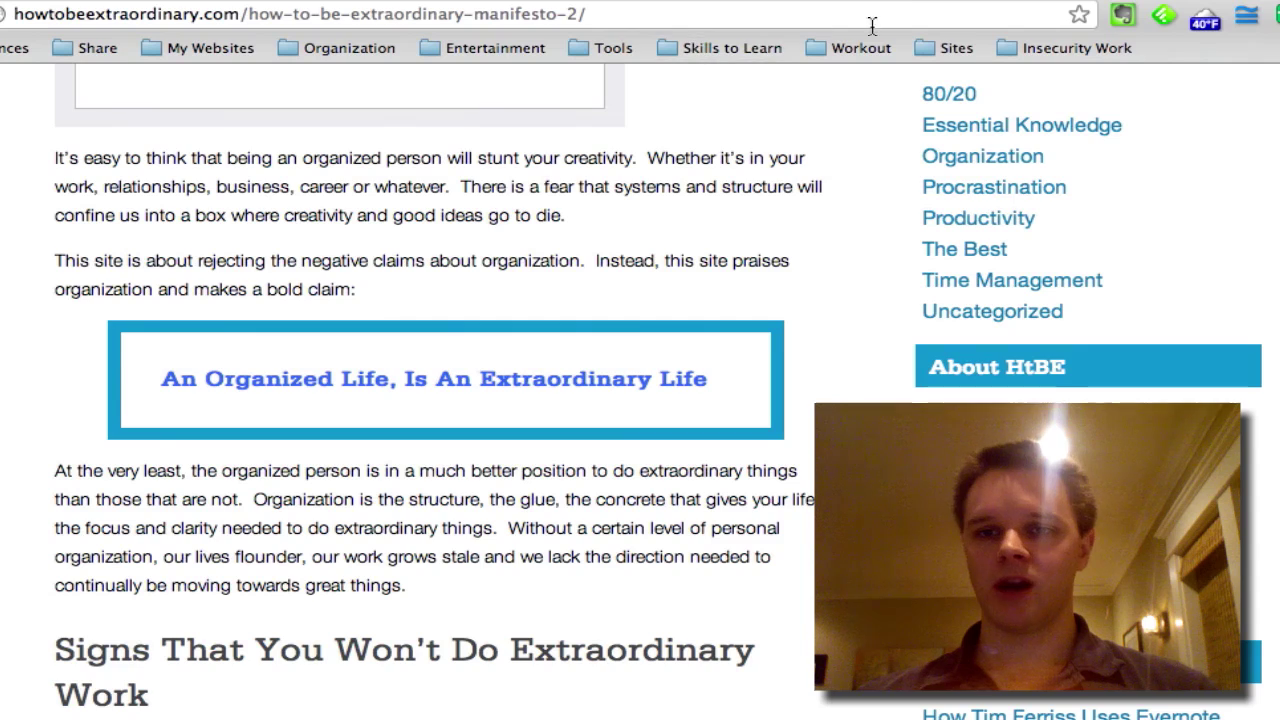
left_click(1127, 19)
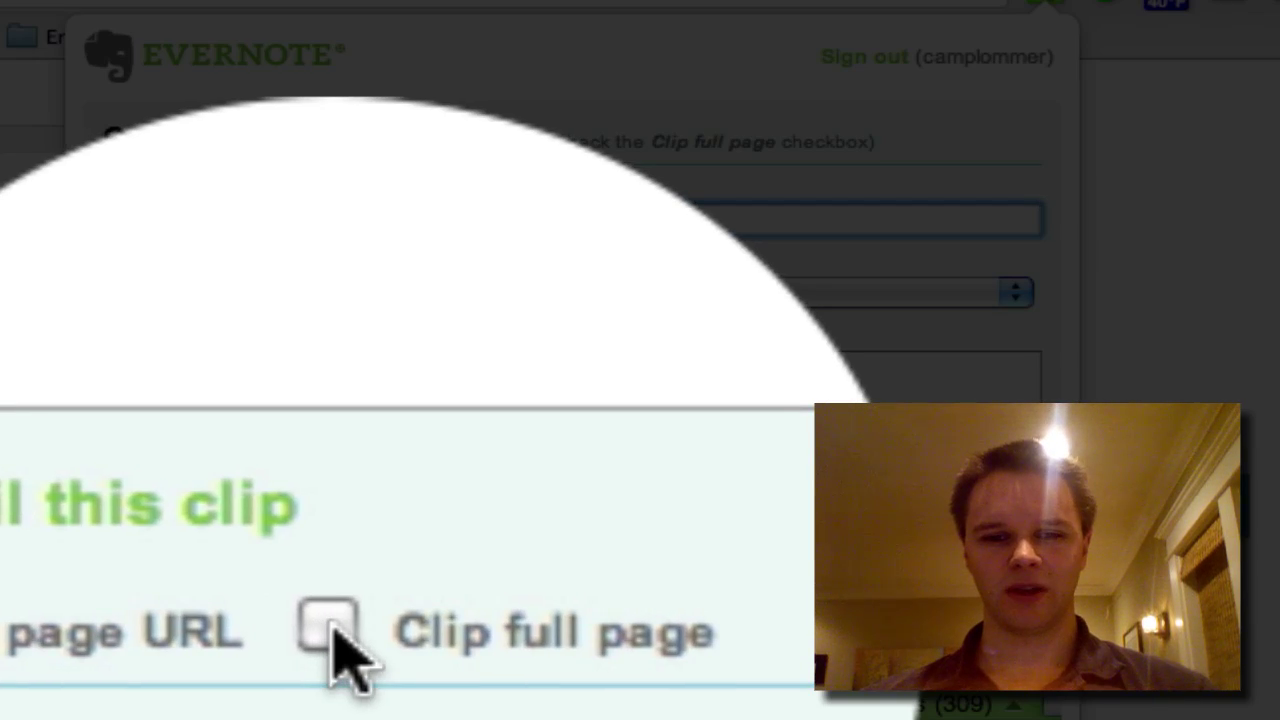
Step: Switch to Clip full page, add the Reference tag, choose the Organized notebook, and save
left_click(330, 627)
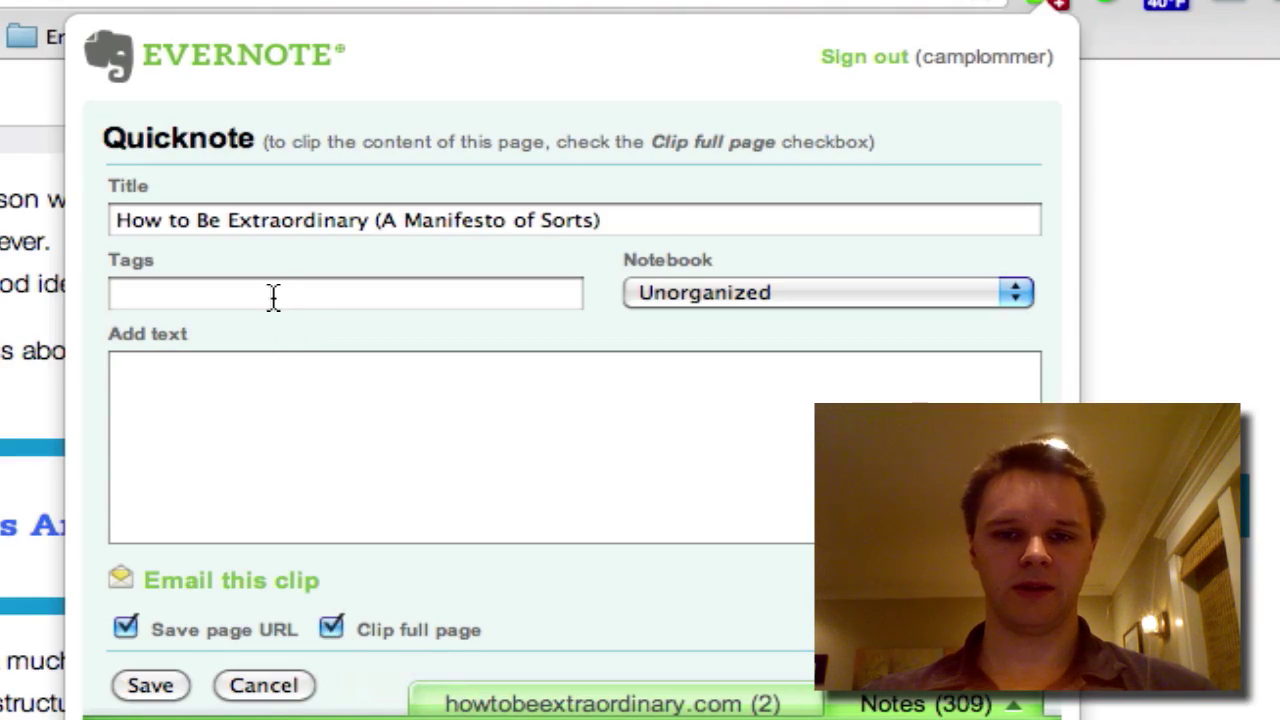
left_click(276, 296)
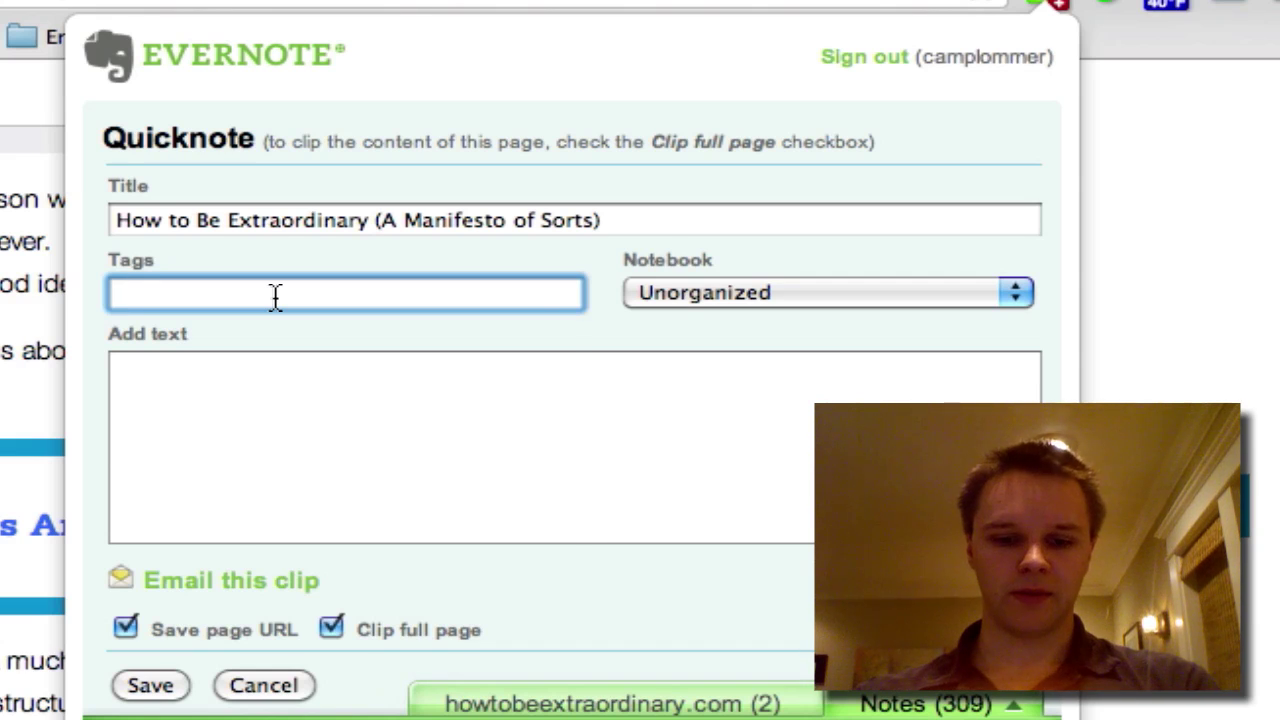
type("refer")
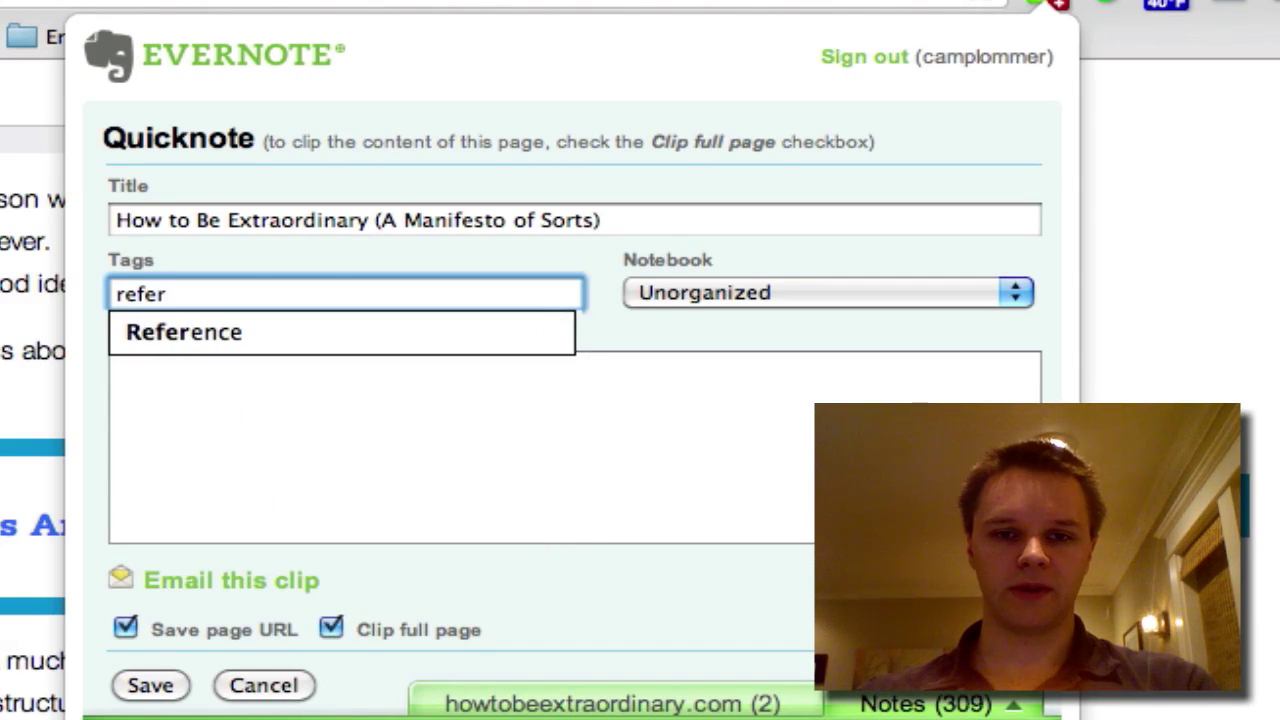
key("Return")
left_click(726, 292)
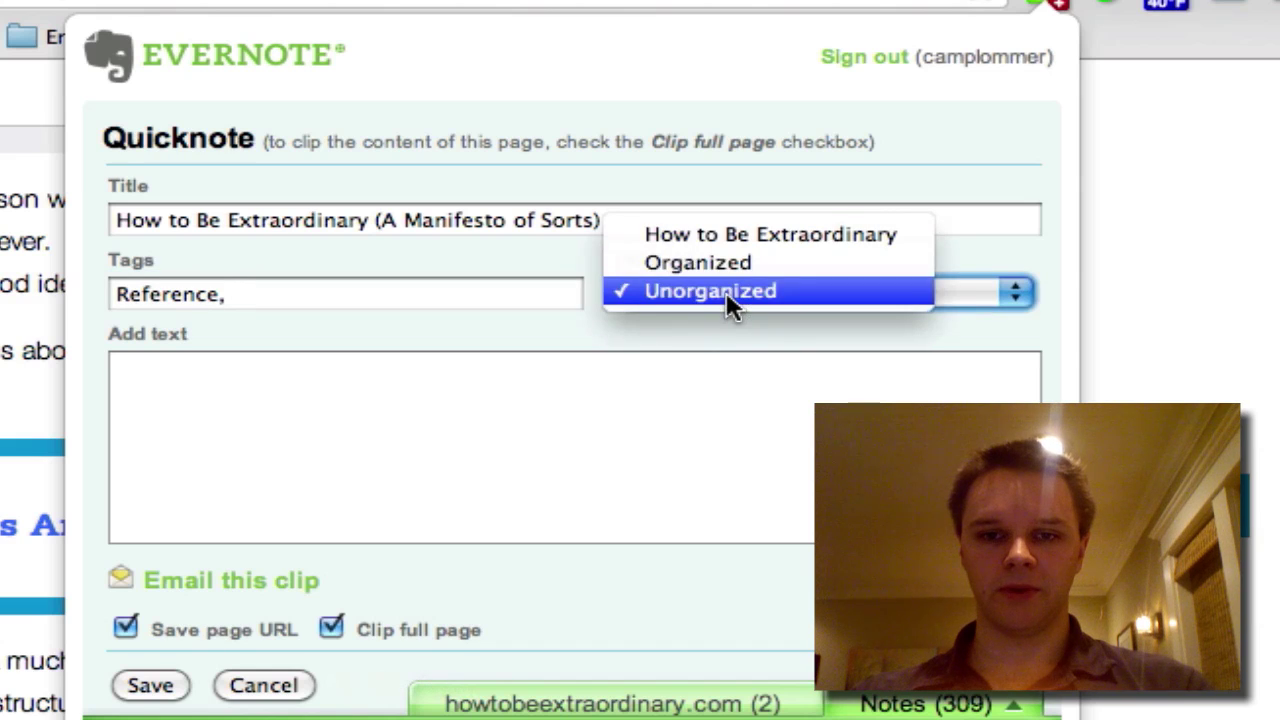
left_click(733, 268)
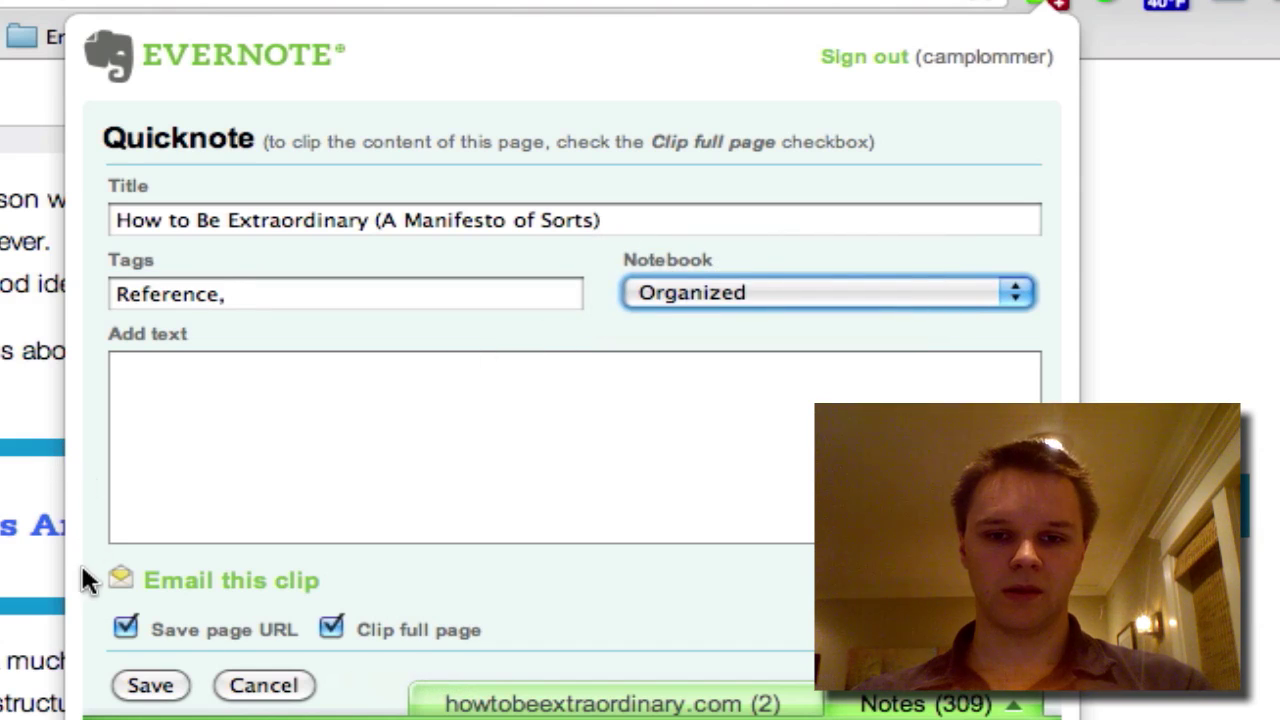
left_click(150, 686)
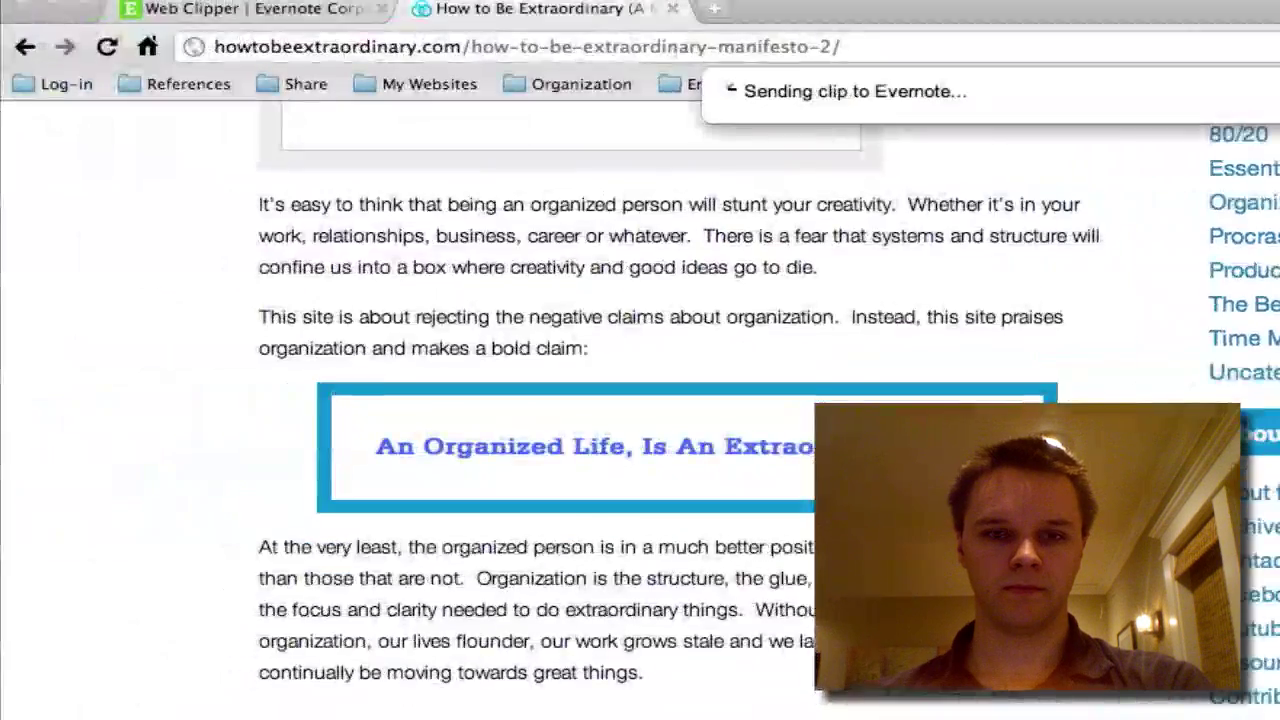
Step: Return to Evernote for Mac and sync until Organized shows 304 notes
key("super+Tab")
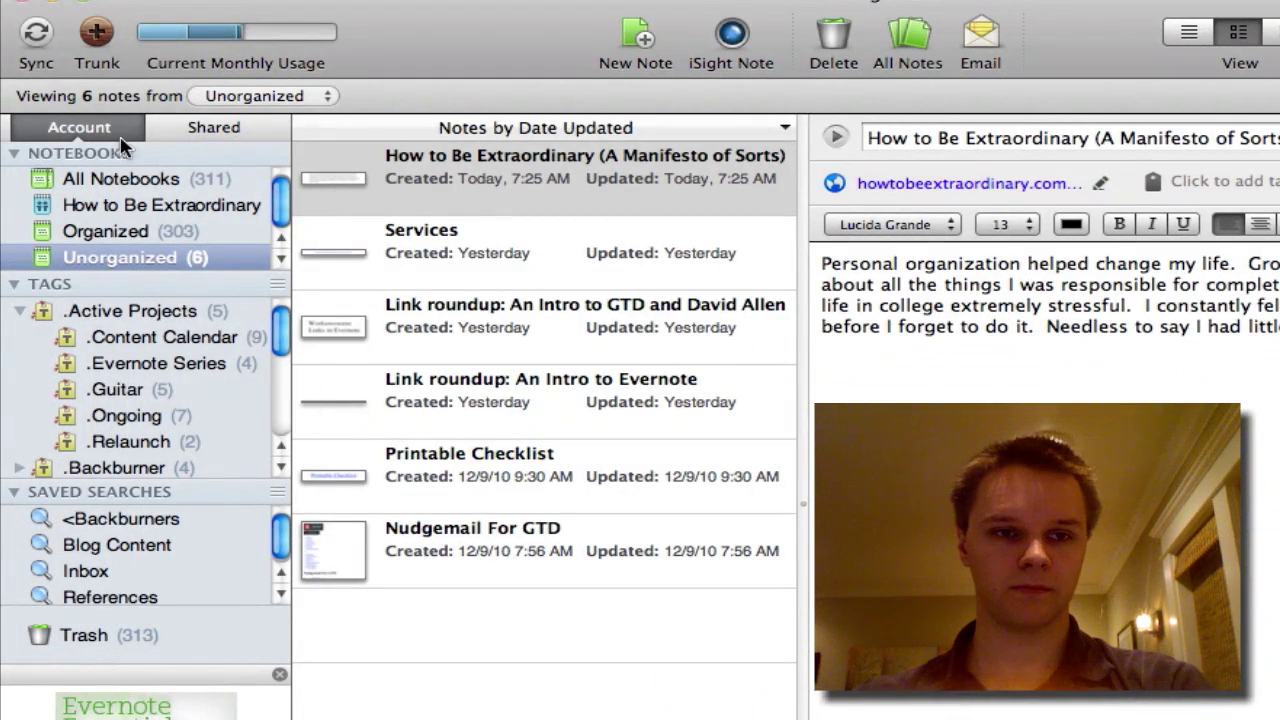
left_click(37, 32)
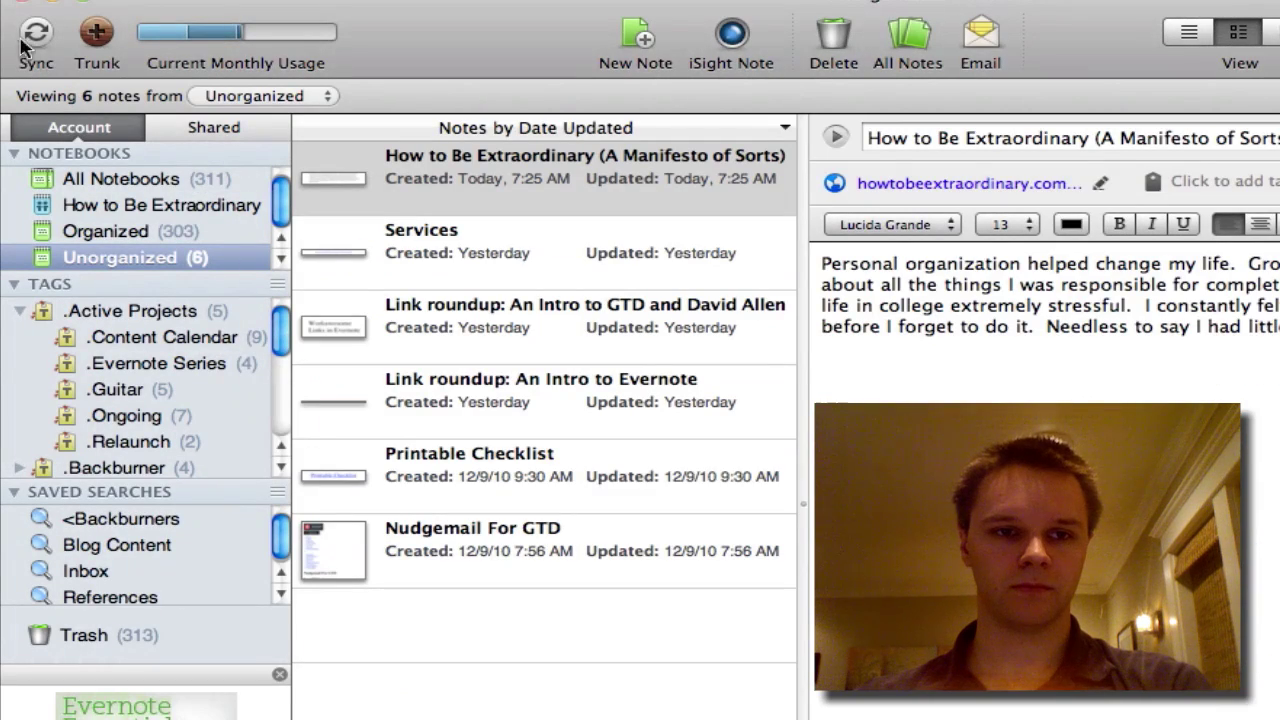
left_click(34, 34)
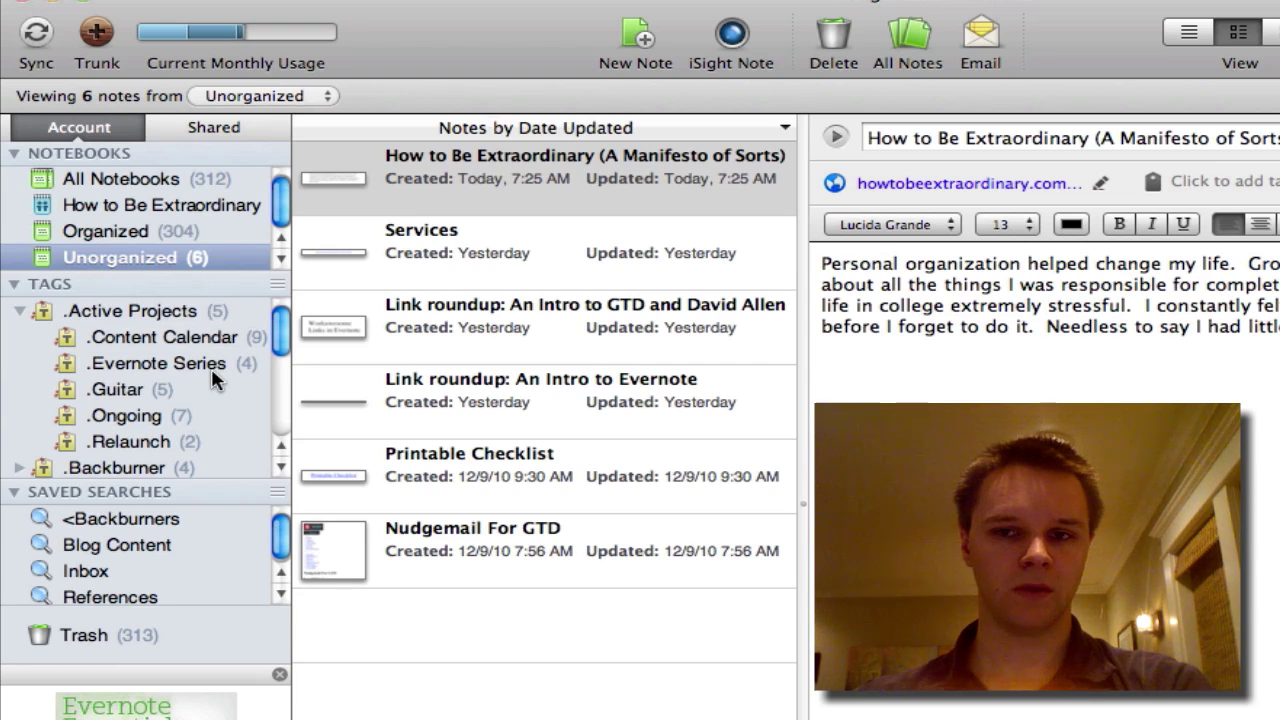
scroll(214, 372, "down", 1)
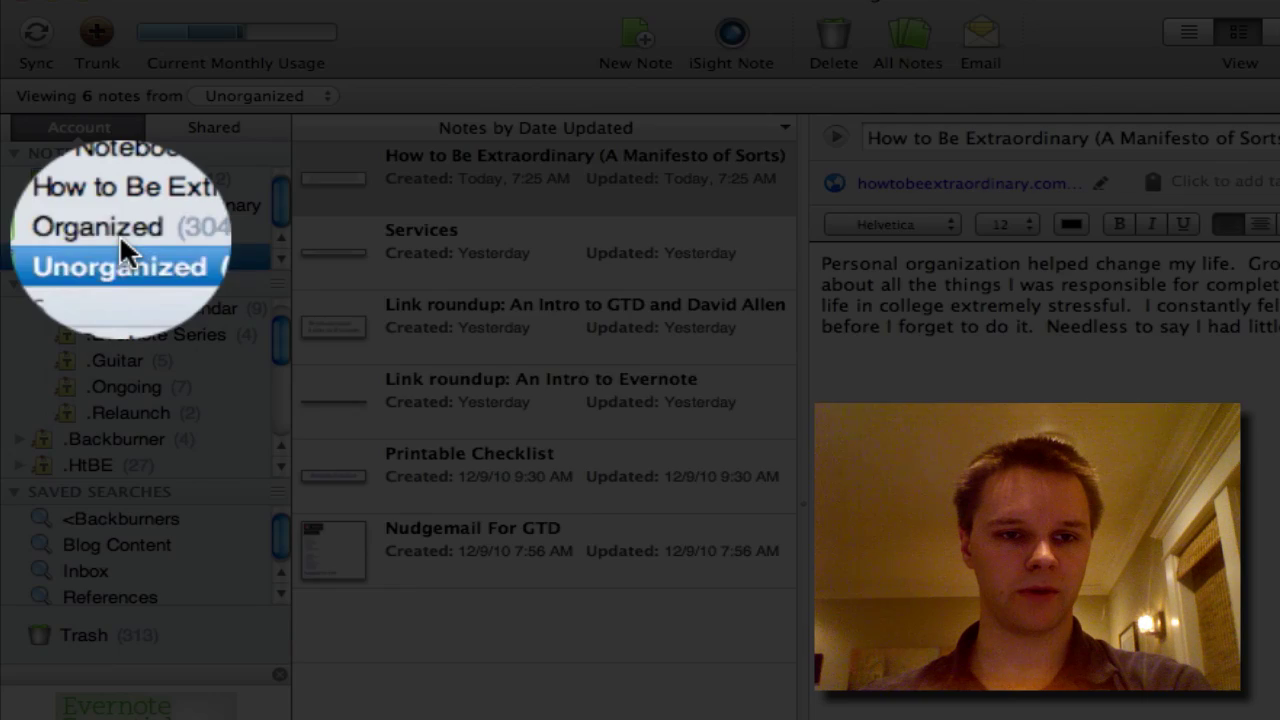
Step: Filter Organized by the Reference tag (13 notes) and open the manifesto clip
left_click(119, 233)
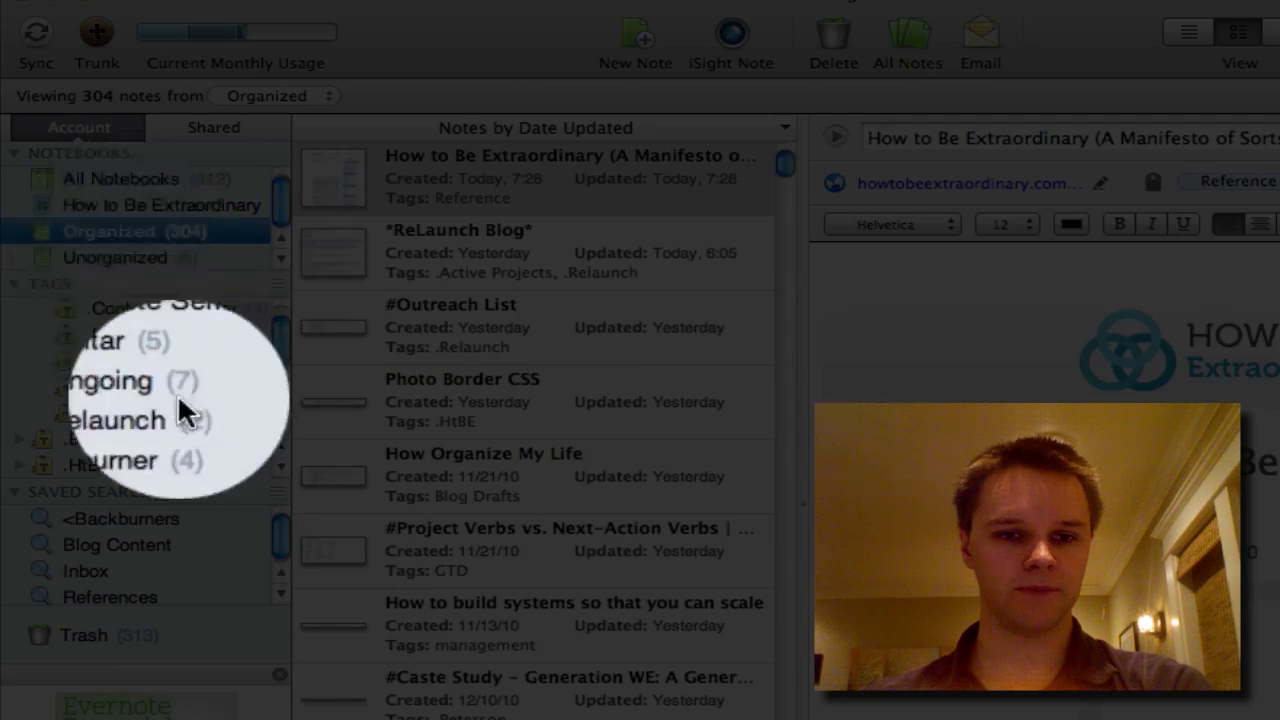
scroll(178, 400, "down", 3)
scroll(178, 402, "down", 4)
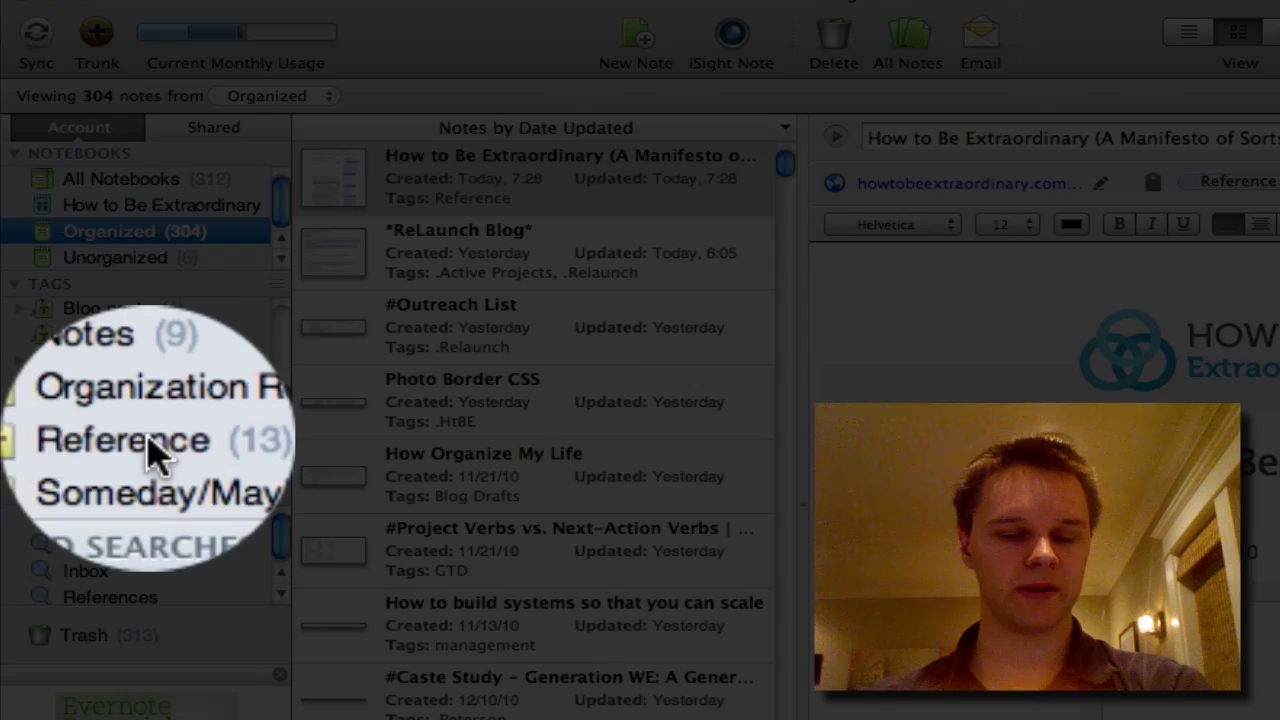
left_click(122, 442)
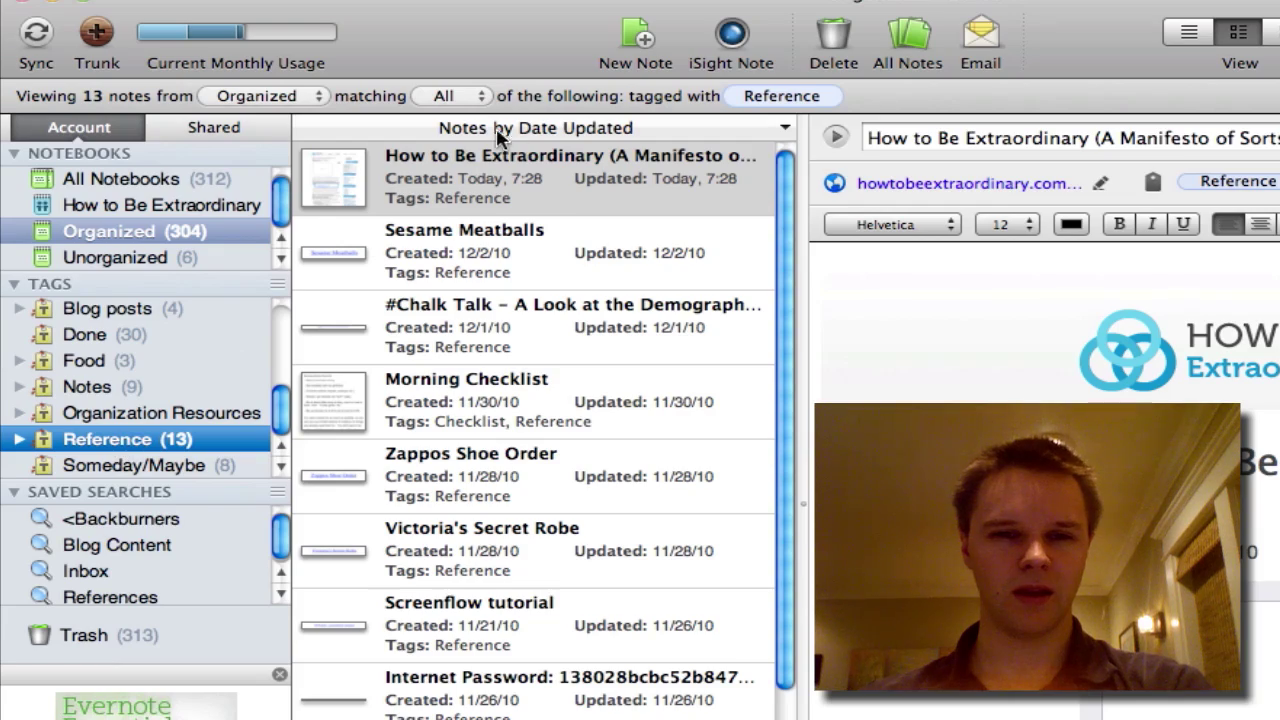
left_click(523, 200)
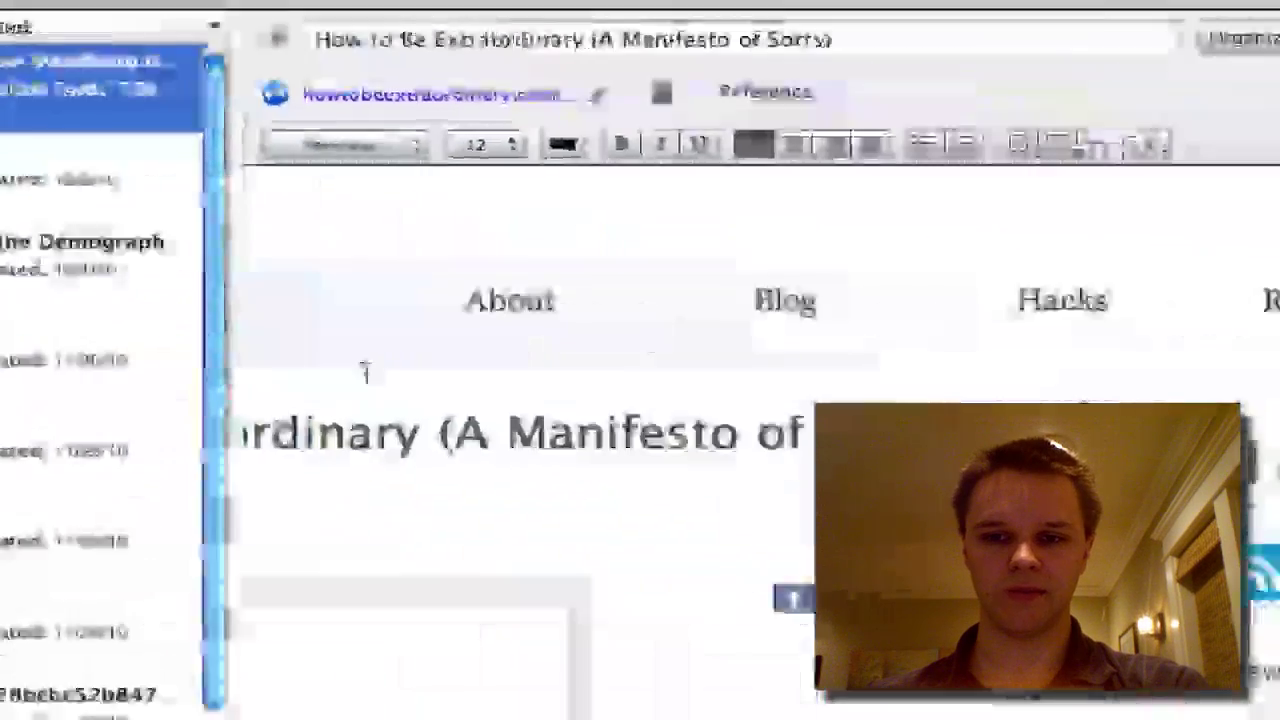
scroll(446, 380, "right", 3)
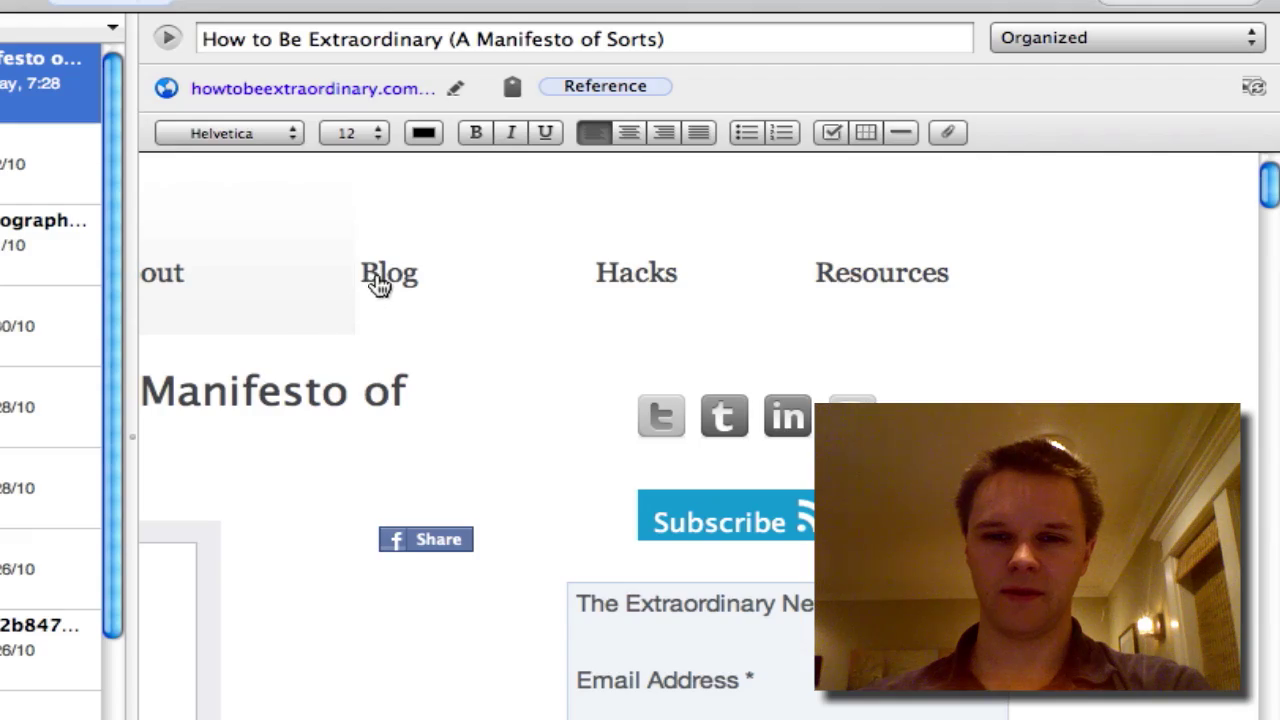
scroll(232, 325, "left", 8)
scroll(232, 325, "down", 15)
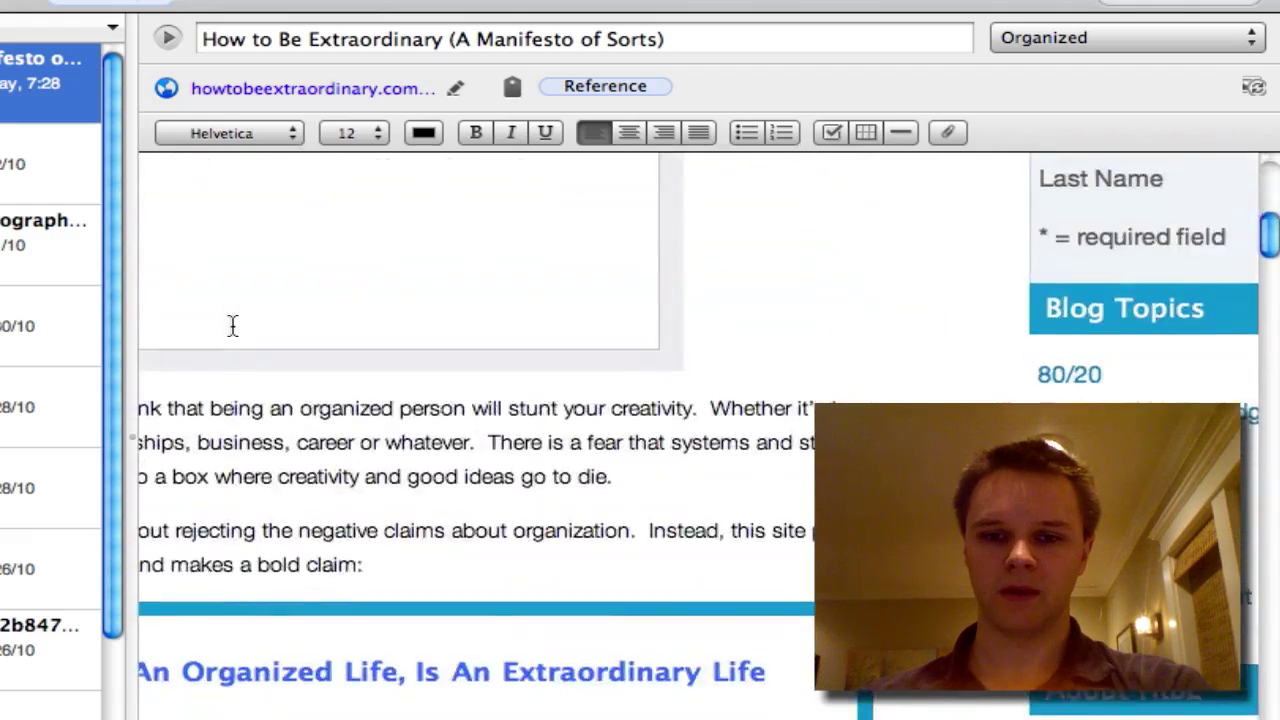
scroll(232, 325, "down", 20)
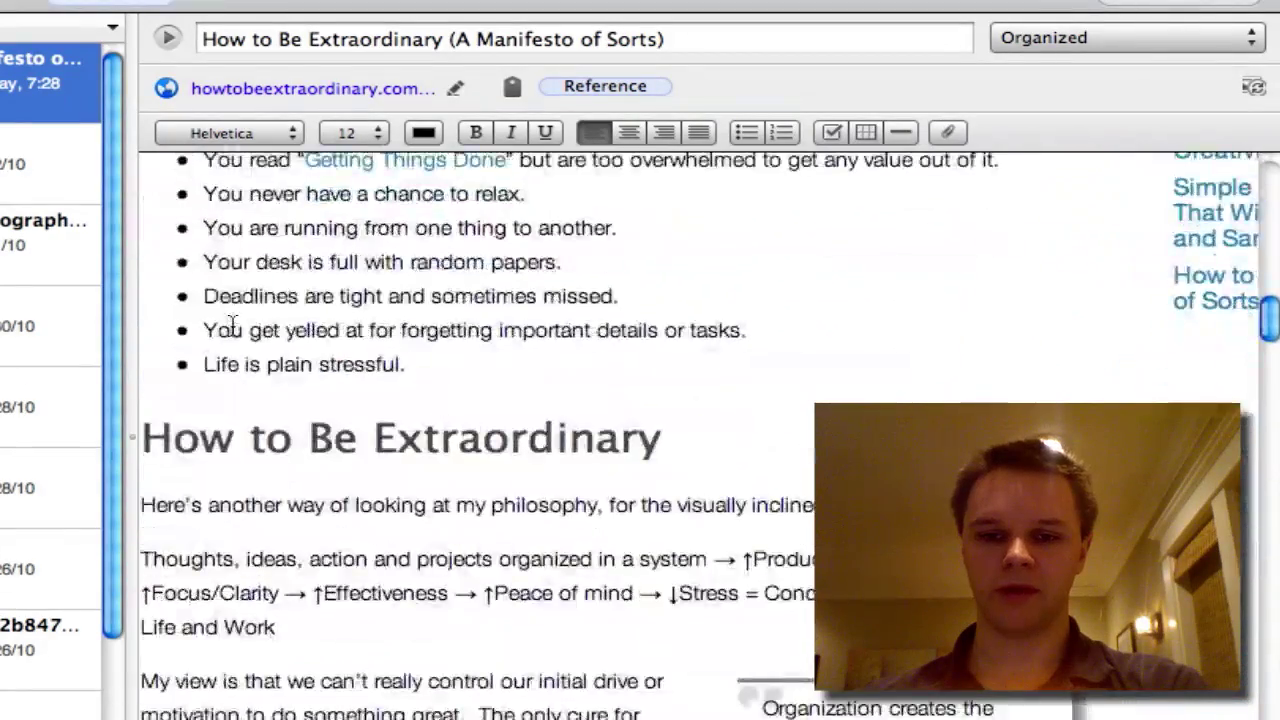
scroll(232, 325, "left", 3)
scroll(232, 325, "up", 5)
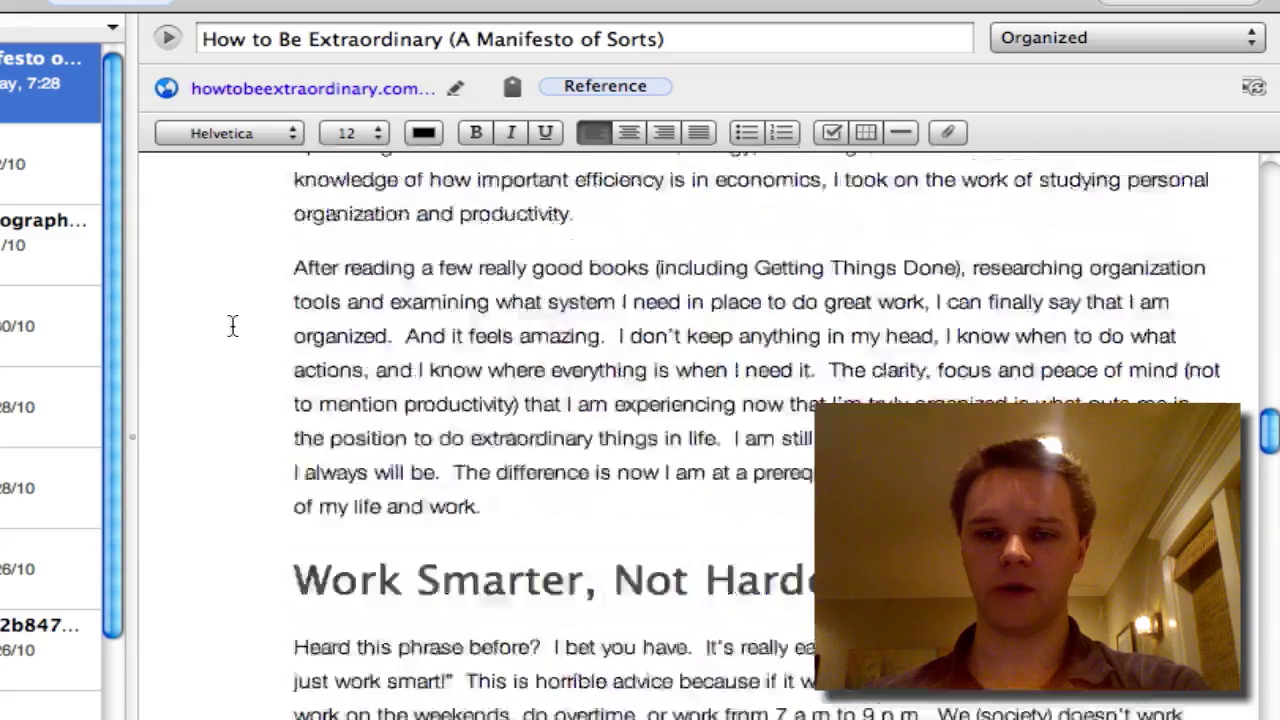
scroll(371, 298, "right", 3)
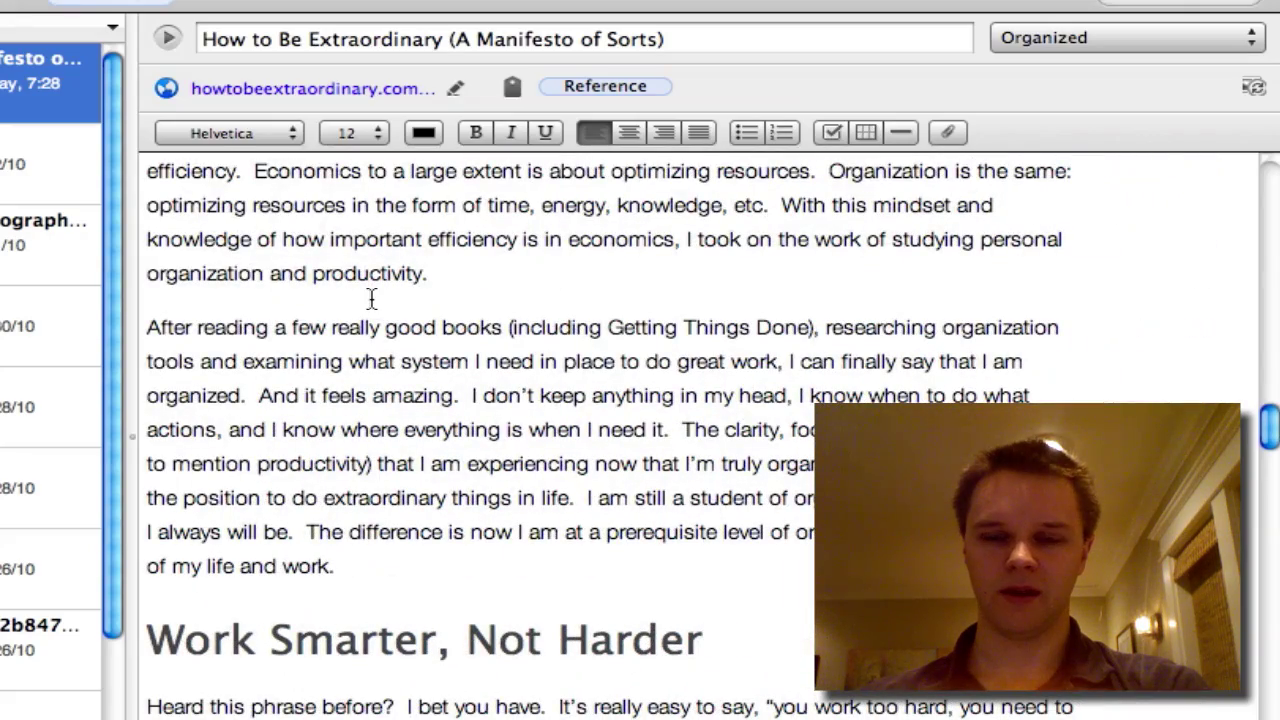
scroll(371, 298, "up", 15)
scroll(371, 298, "left", 2)
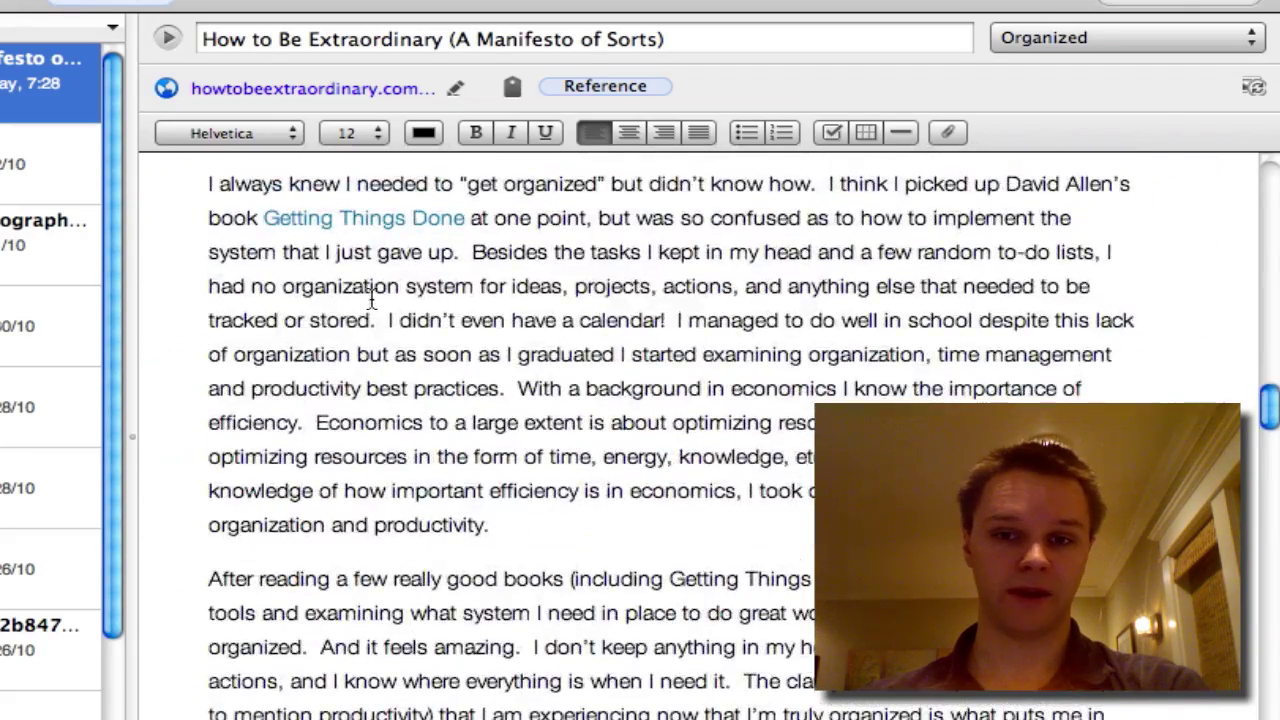
scroll(371, 298, "up", 15)
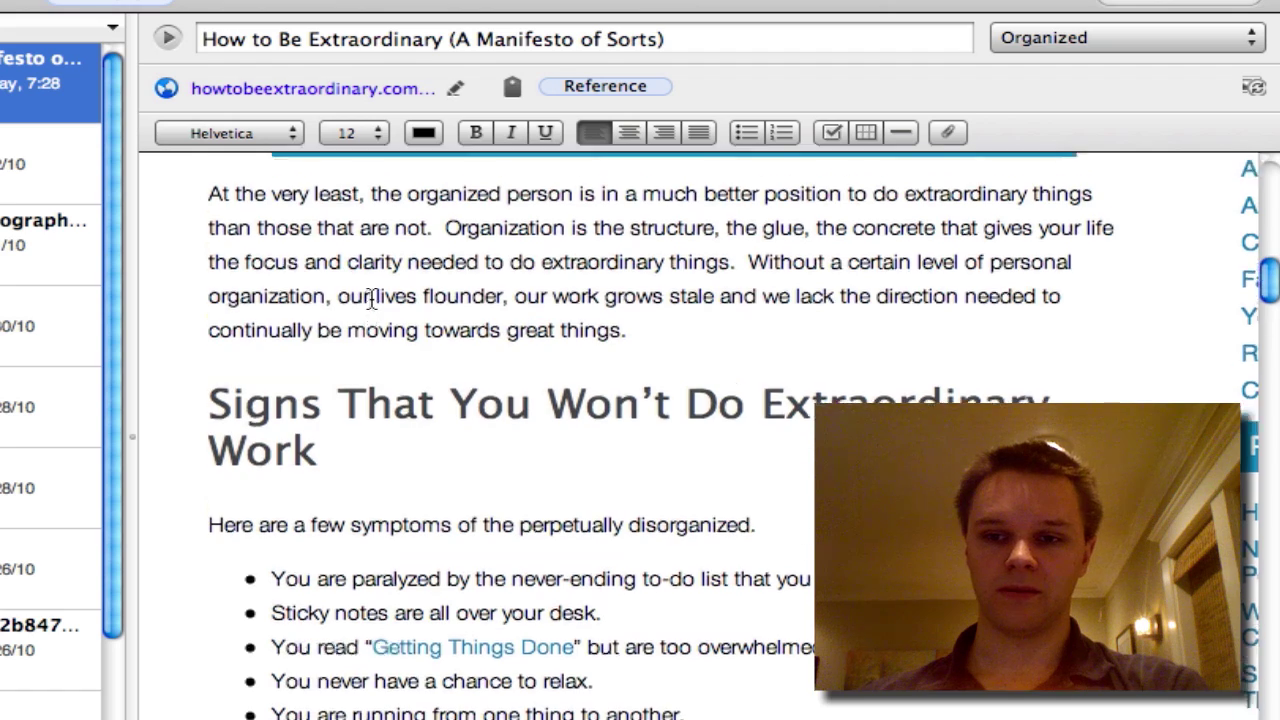
scroll(699, 436, "up", 5)
scroll(699, 436, "right", 5)
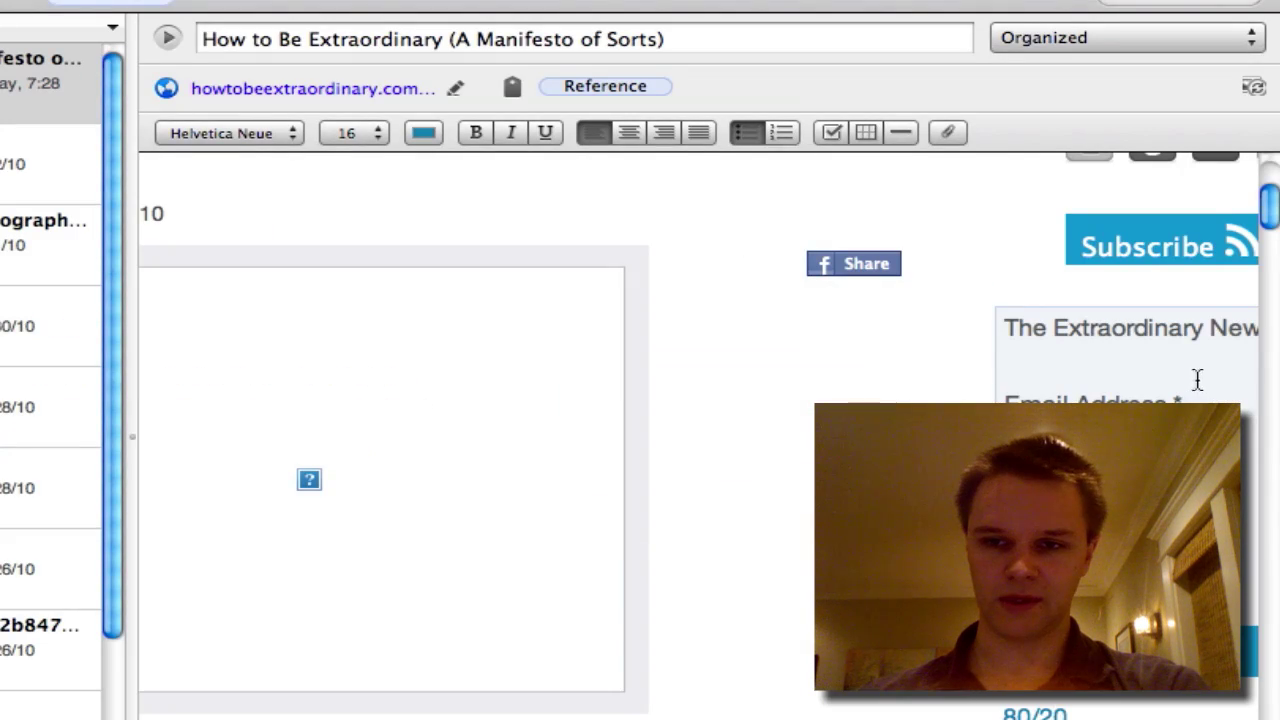
scroll(960, 377, "down", 3)
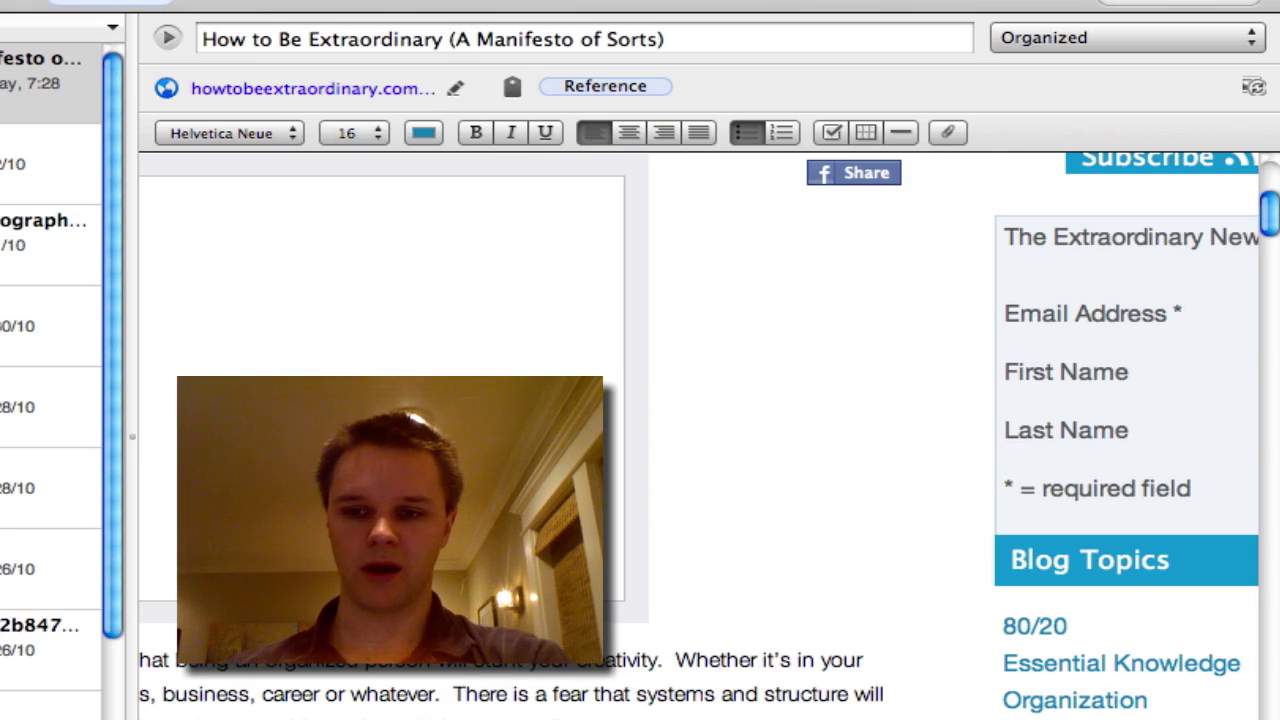
scroll(1006, 641, "up", 10)
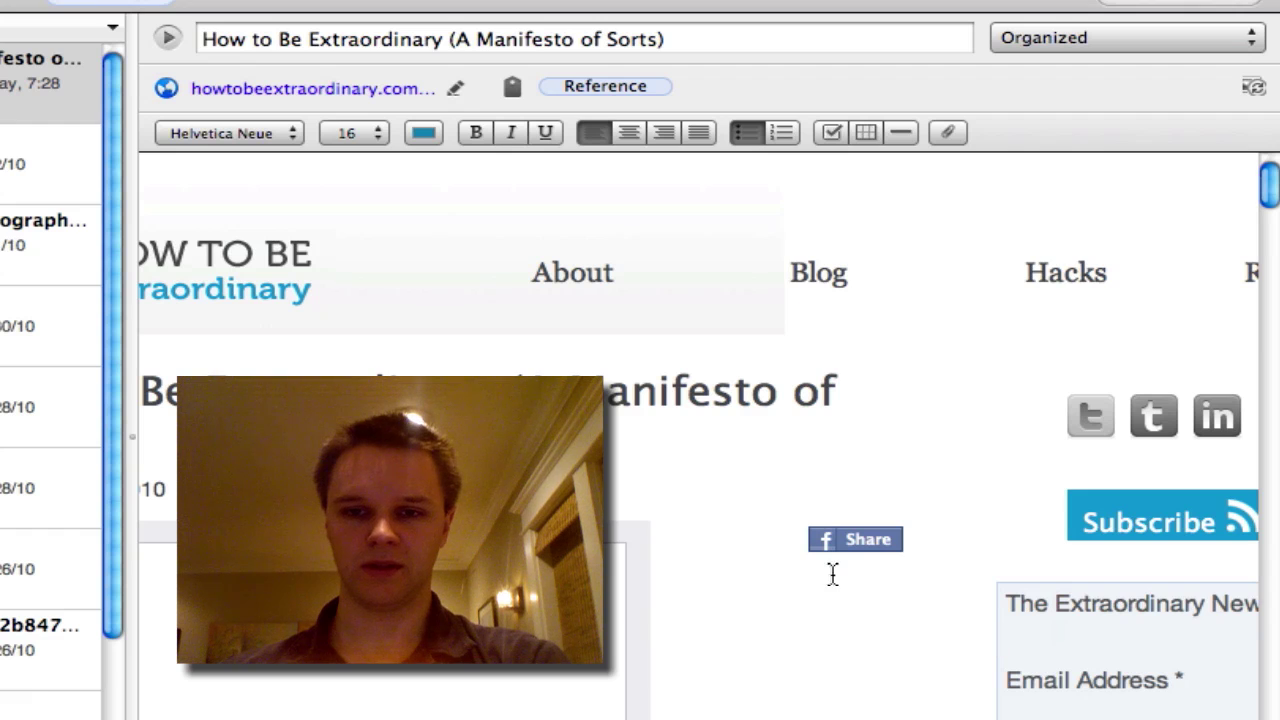
scroll(986, 323, "right", 3)
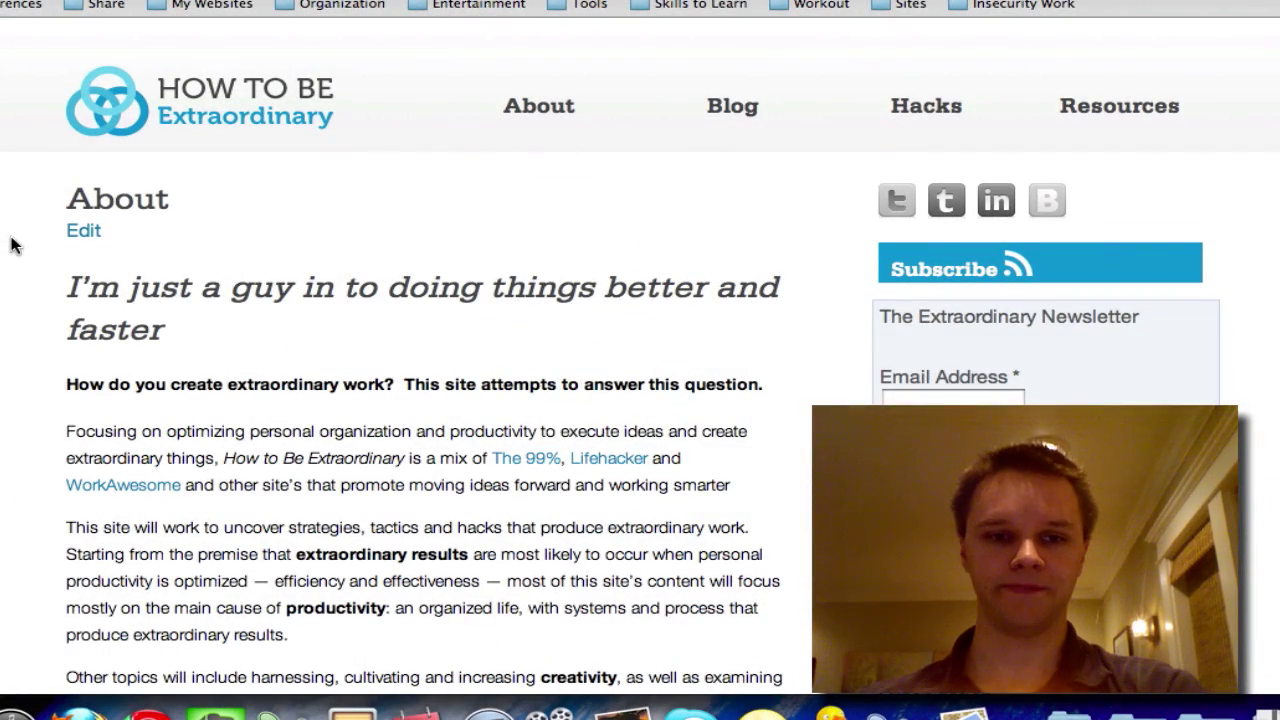
scroll(13, 245, "down", 2)
scroll(13, 245, "down", 15)
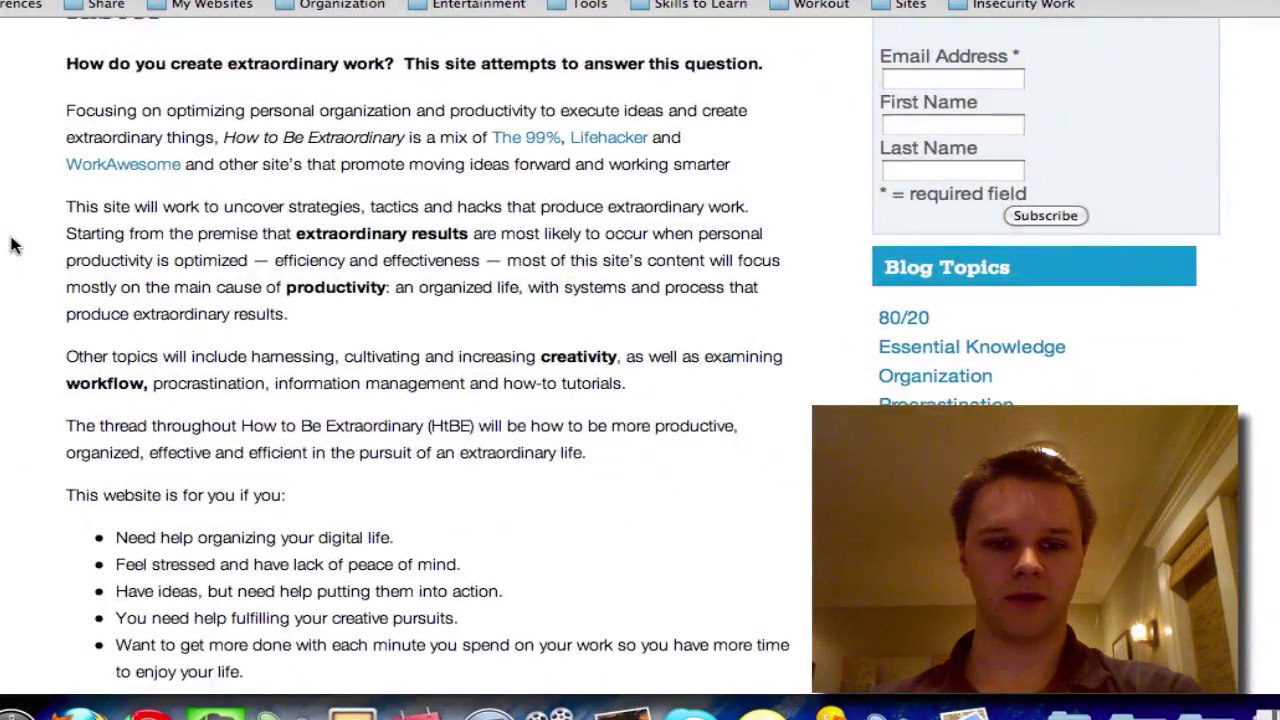
scroll(13, 245, "down", 10)
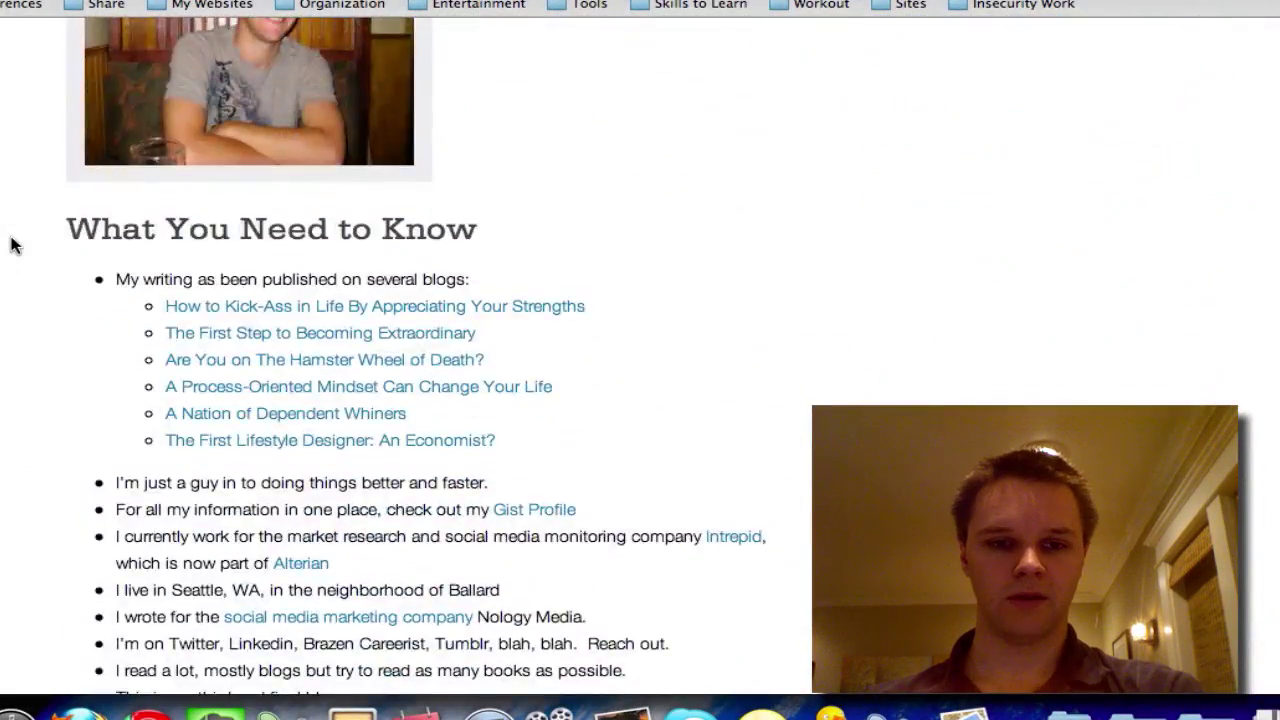